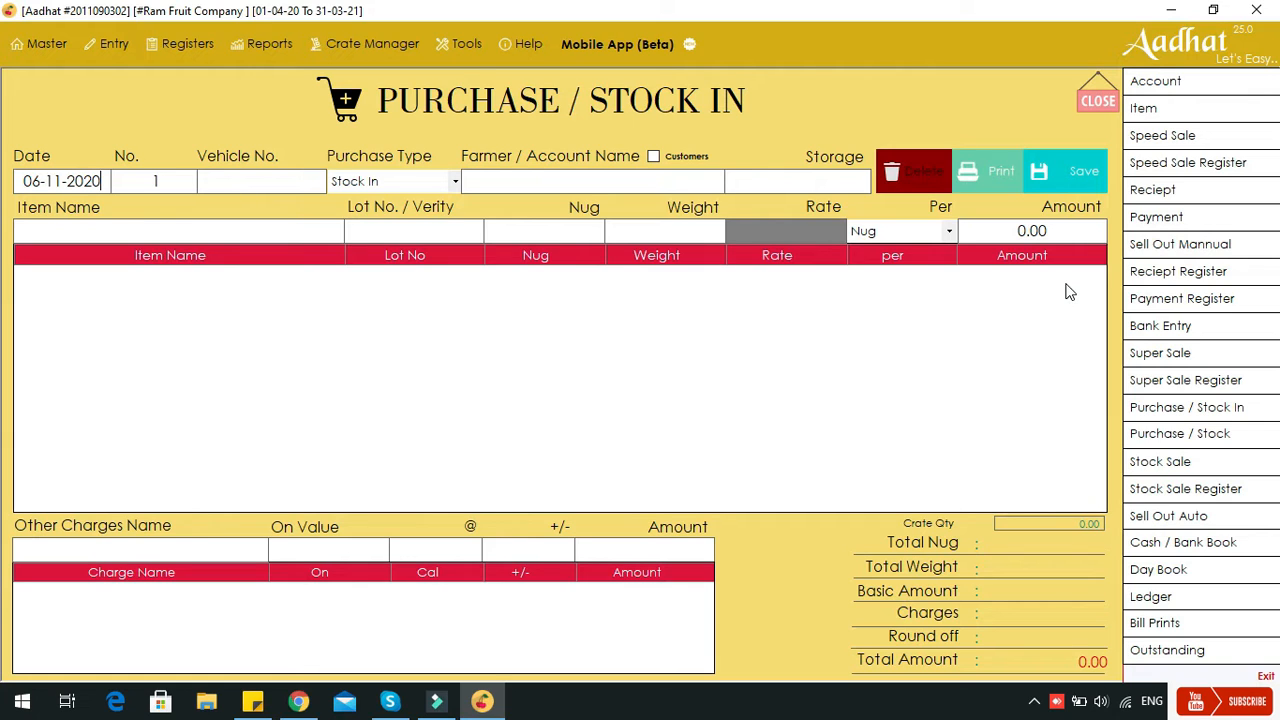
# Step: Keep the date and entry number of the stock-in voucher and set its vehicle number to RJ23SE12345
pyautogui.press('Return')
pyautogui.press('Return')
pyautogui.press('Return')
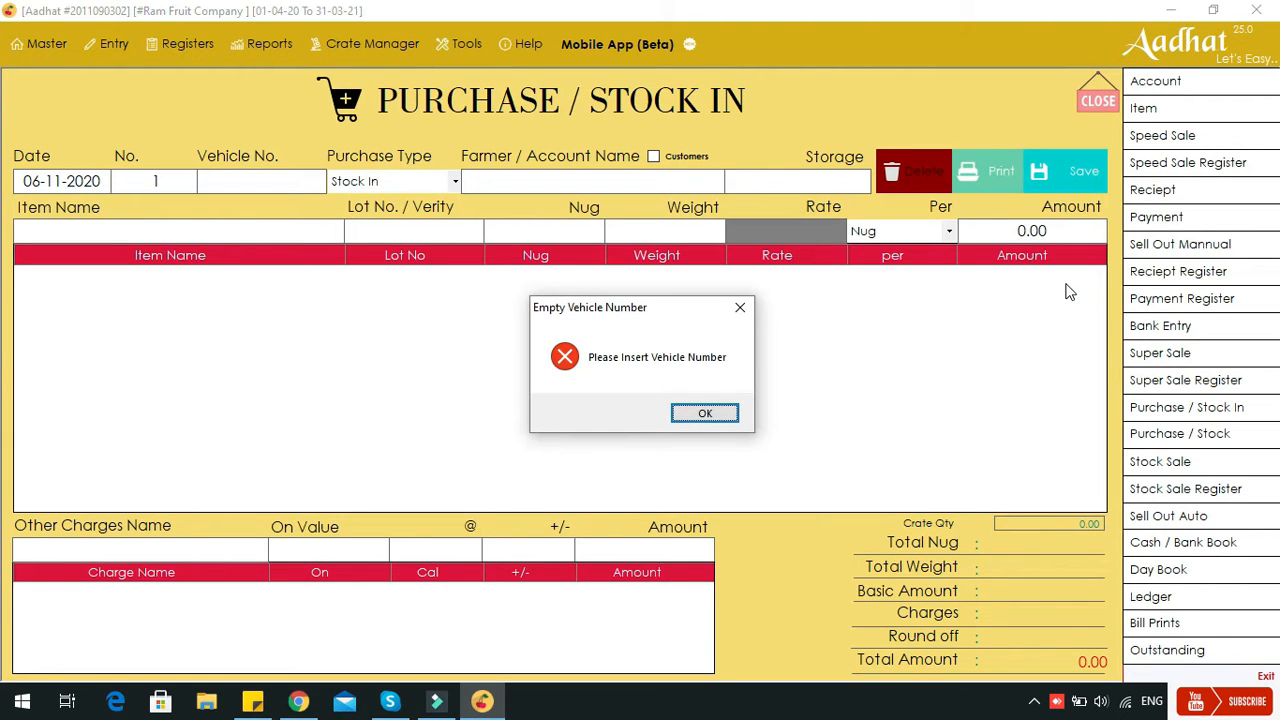
pyautogui.press('Return')
pyautogui.write('RJ')
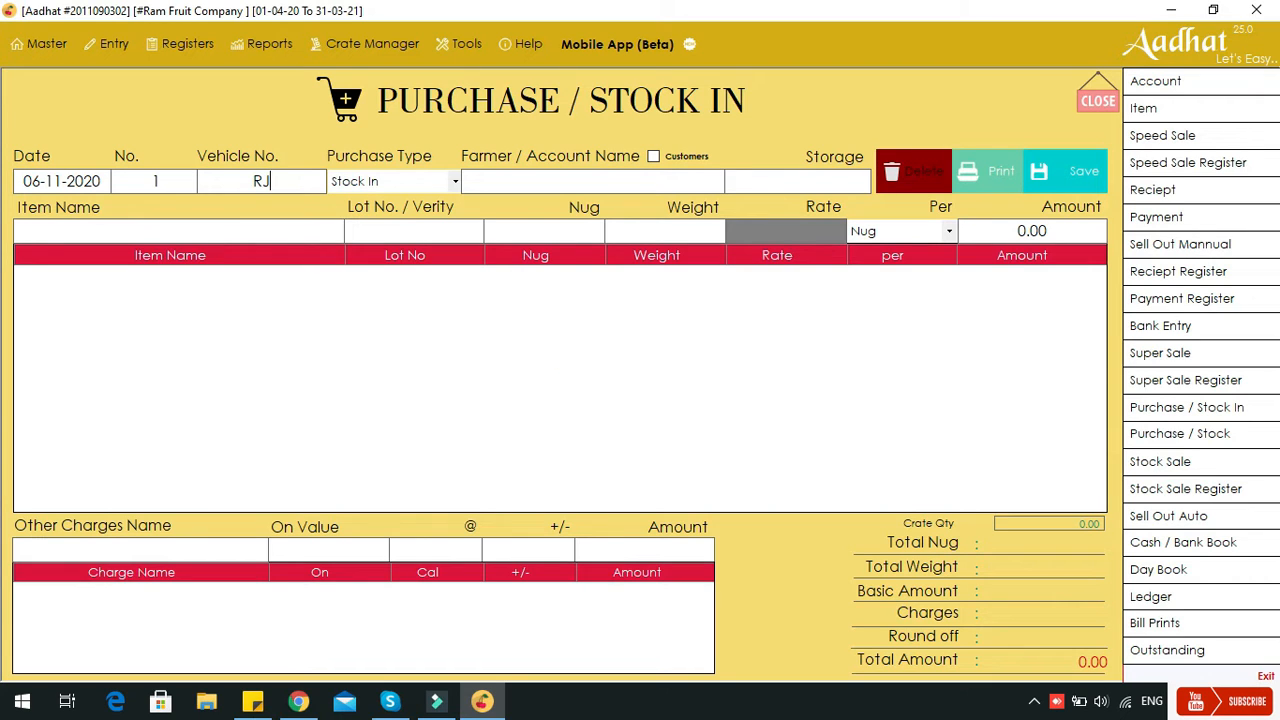
pyautogui.write('23SE12345')
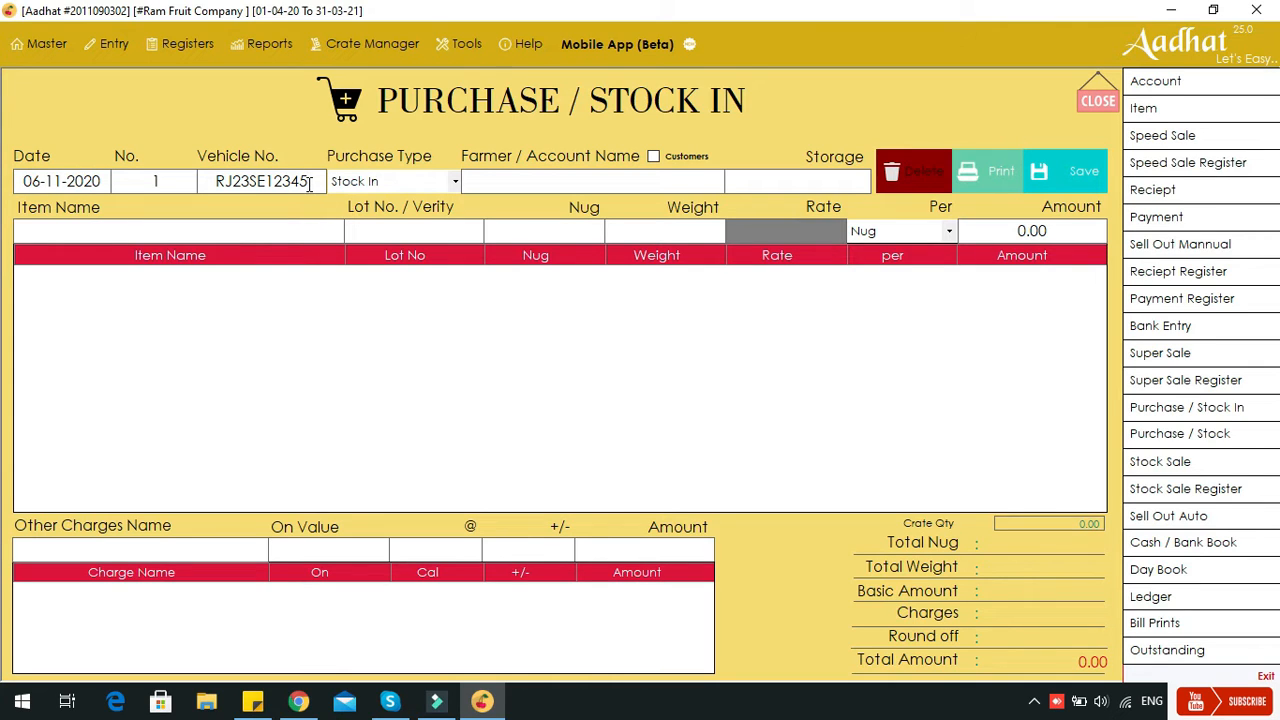
pyautogui.press('Tab')
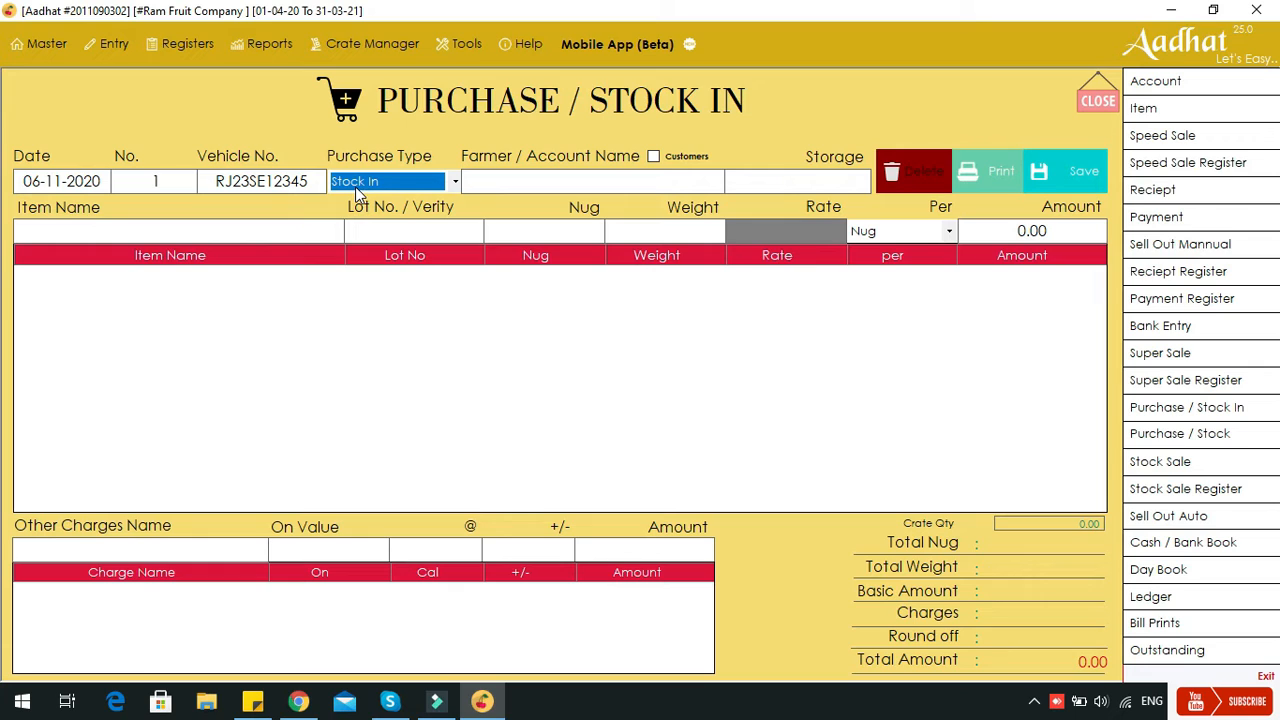
# Step: Switch the purchase type to Purchase and back to Stock In
pyautogui.click(355, 186)
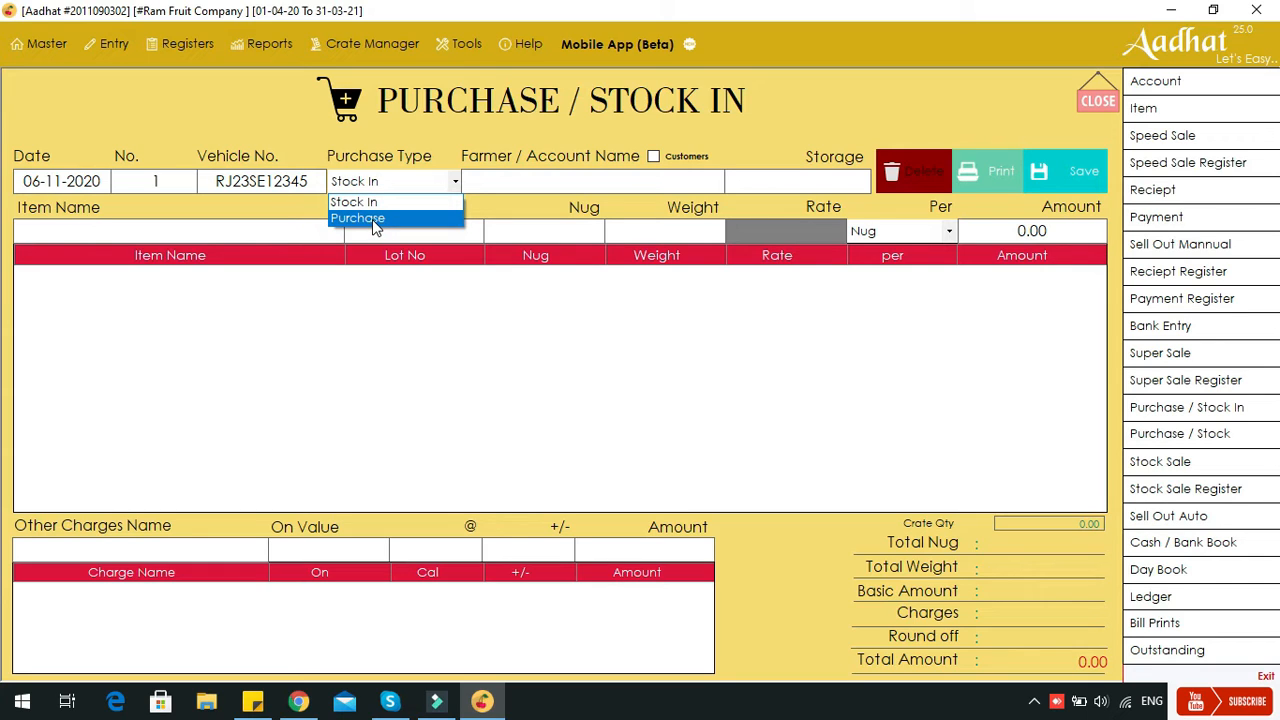
pyautogui.click(372, 219)
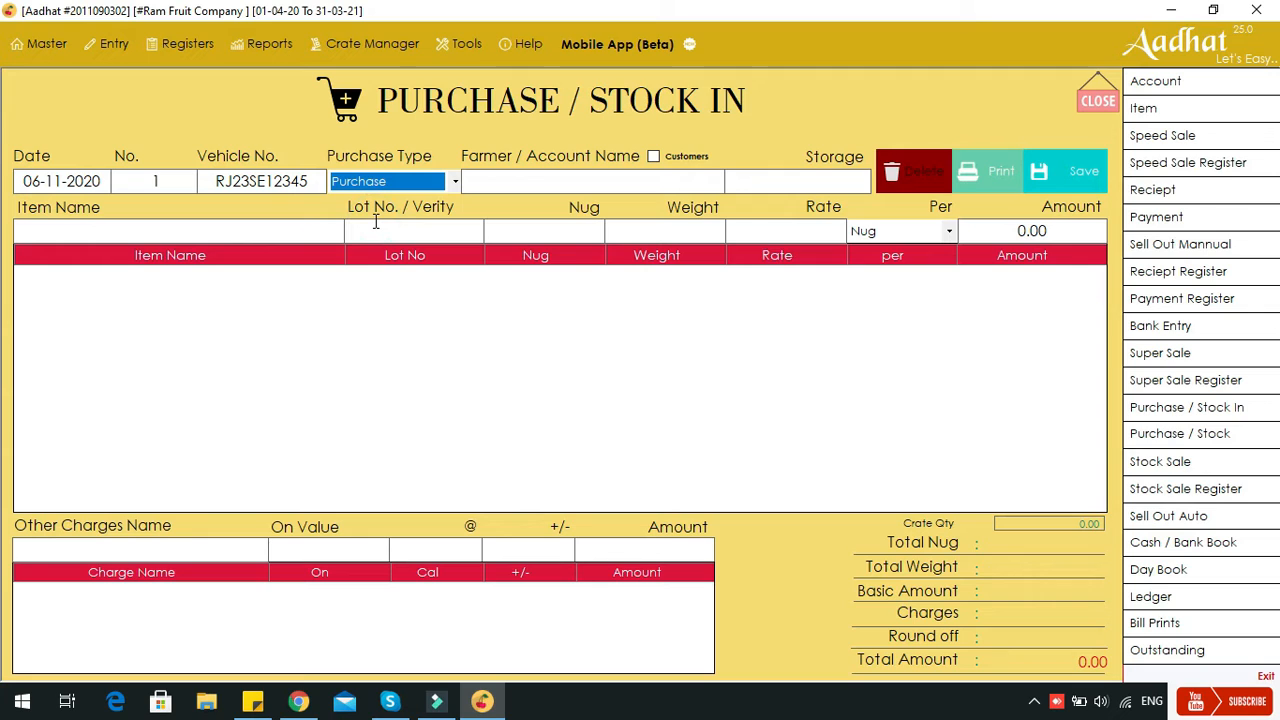
pyautogui.press('Up')
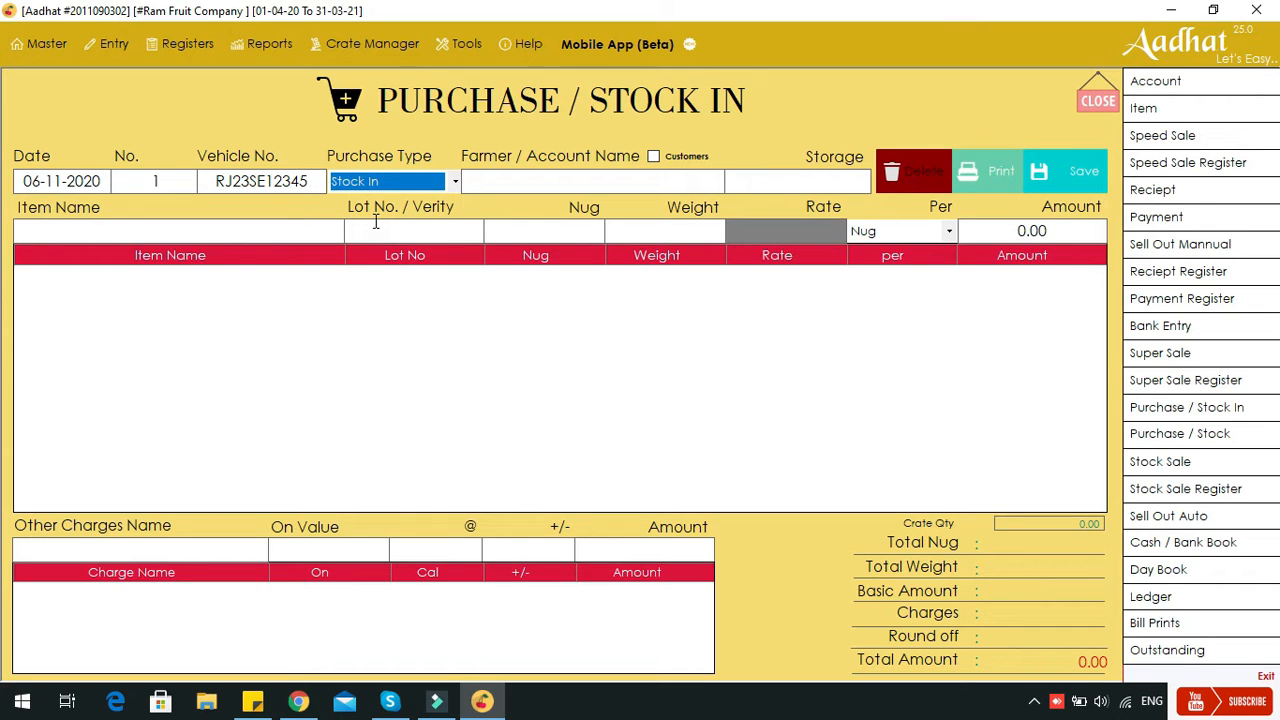
pyautogui.click(396, 185)
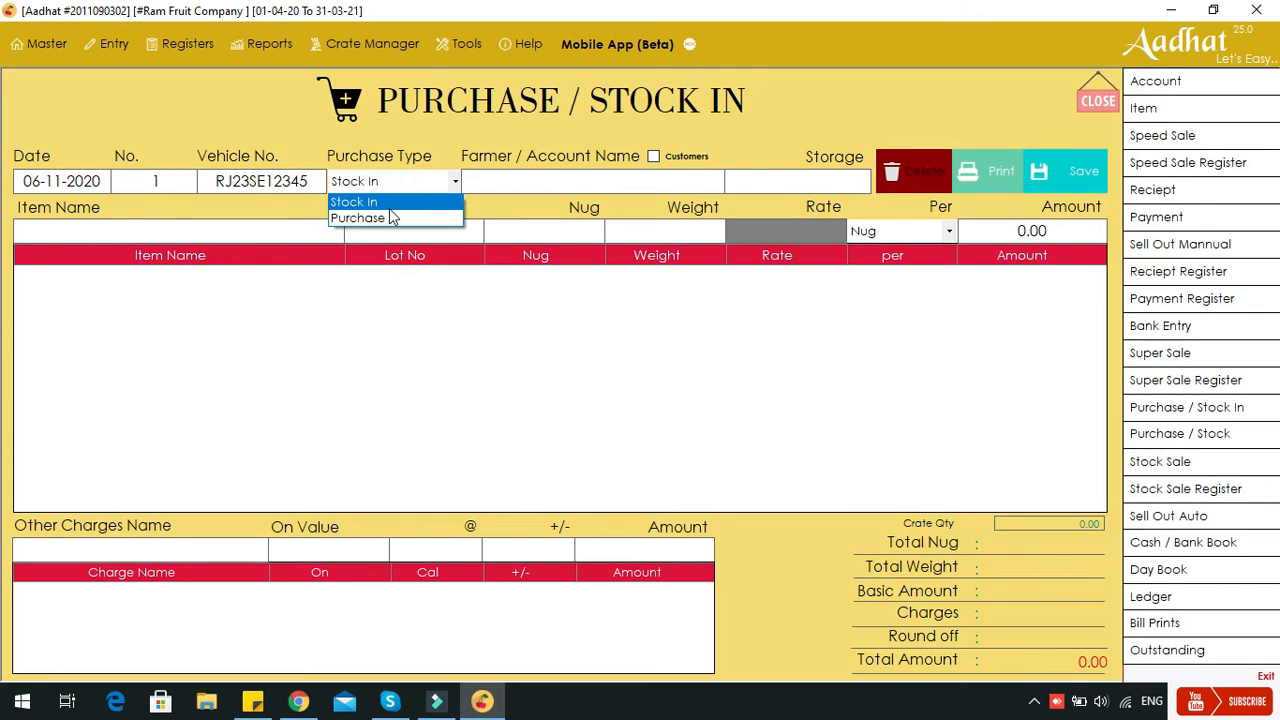
pyautogui.click(385, 206)
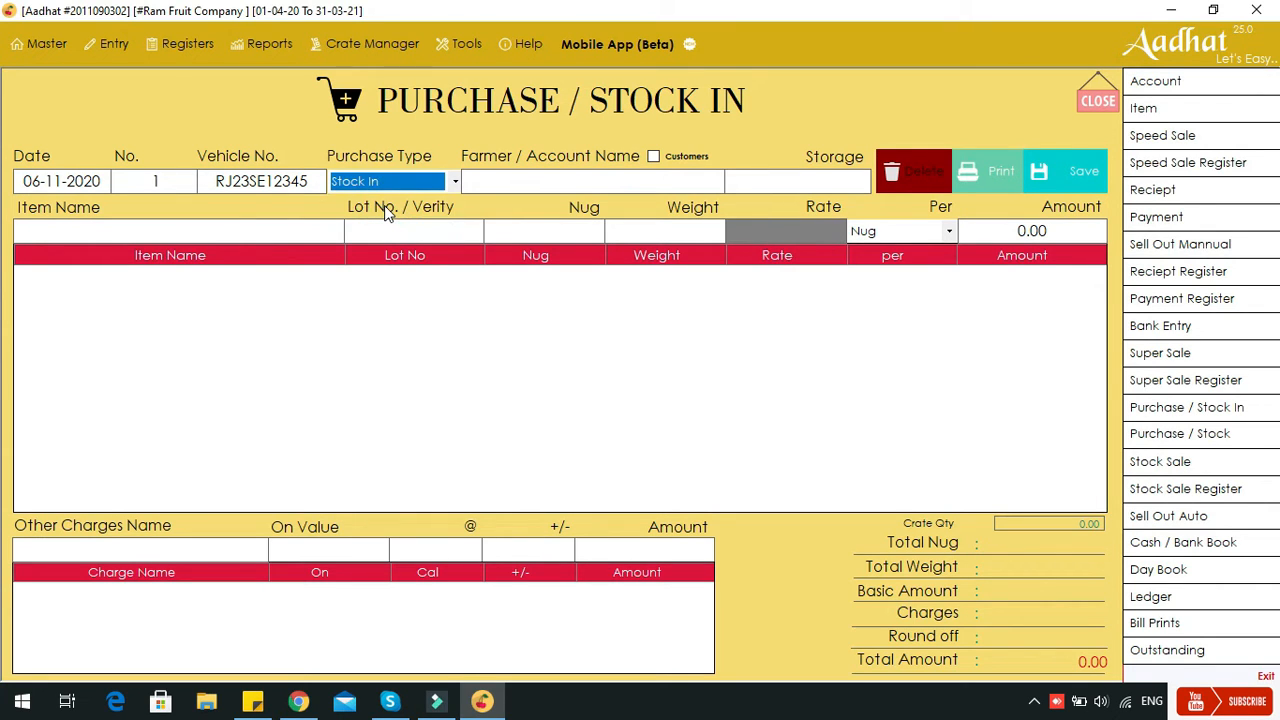
# Step: Accept the Stock In type, choose the named farmer's account instead of Cash, and set the storage to Shop
pyautogui.press('Return')
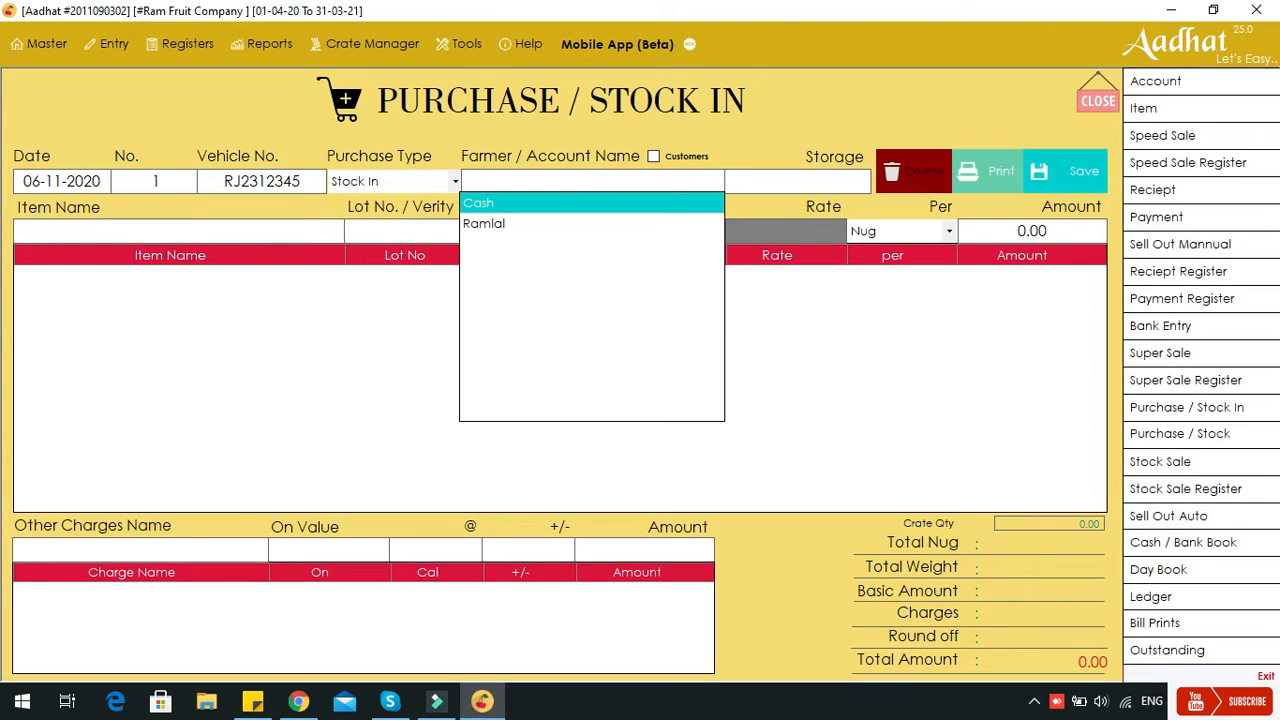
pyautogui.write('ram')
pyautogui.press('Return')
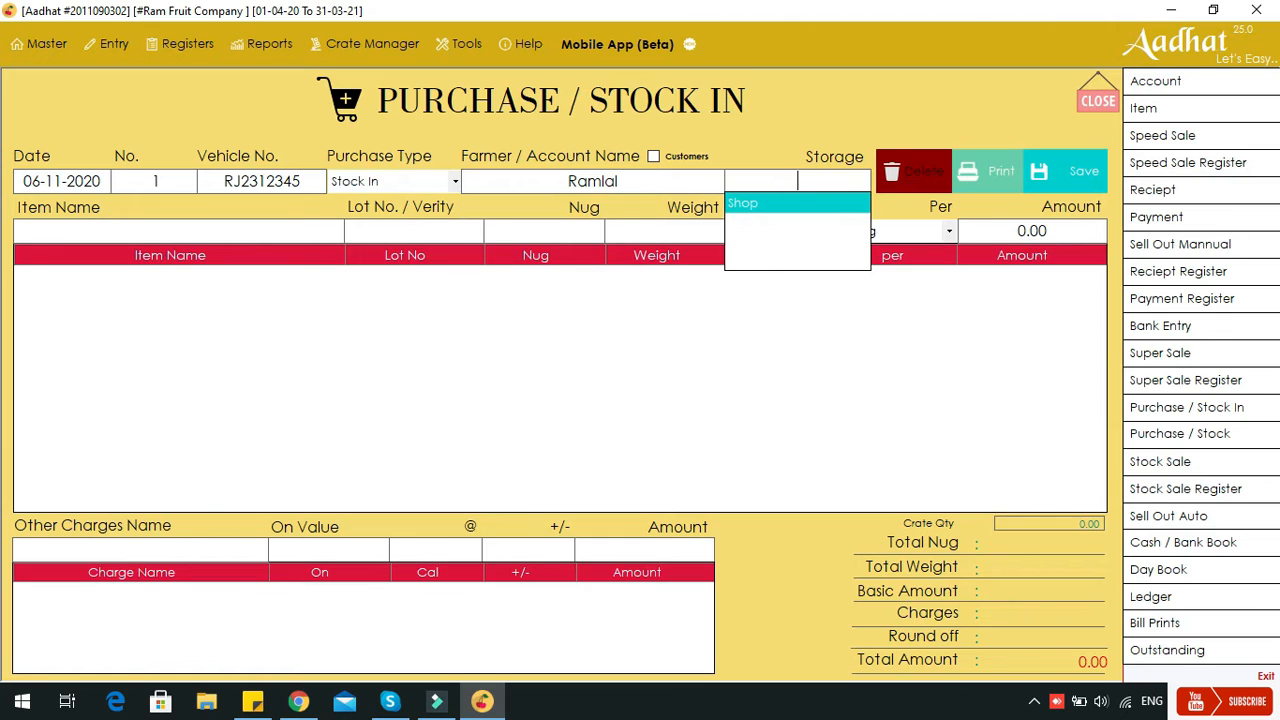
pyautogui.press('Return')
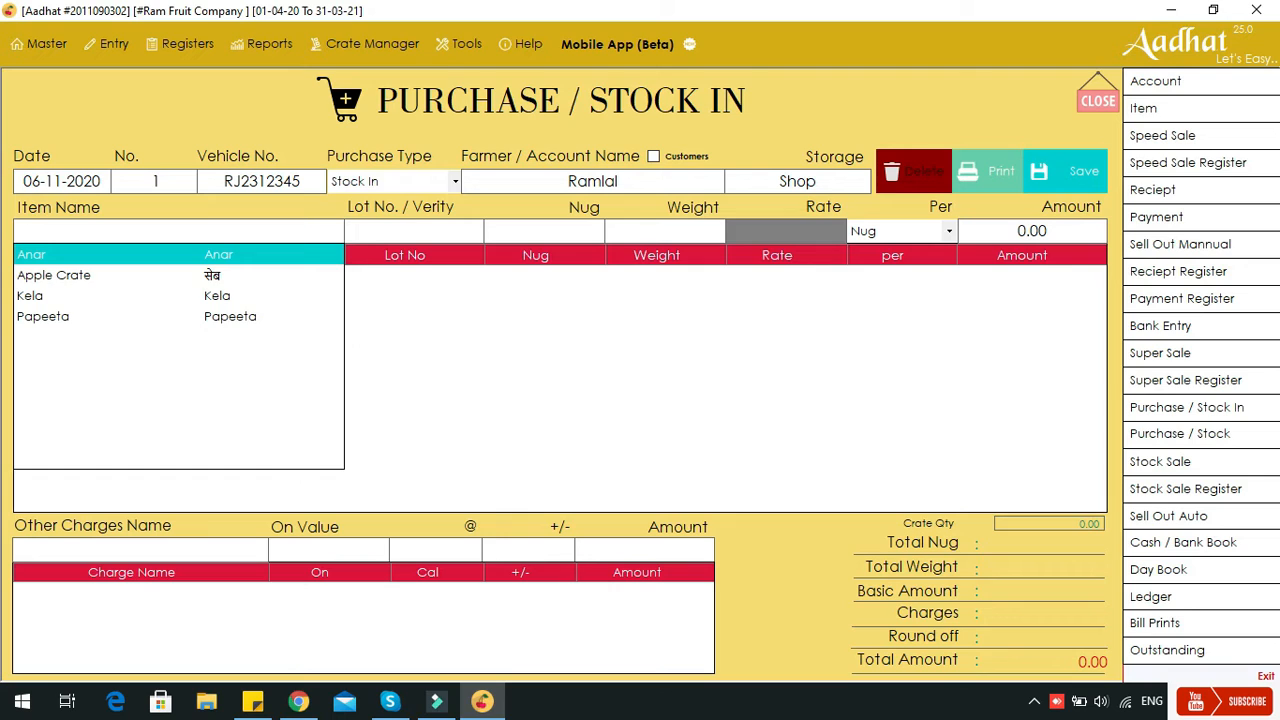
# Step: Add an Anar item line with lot number 100, nug 100 and weight 500, per Nug
pyautogui.press('Return')
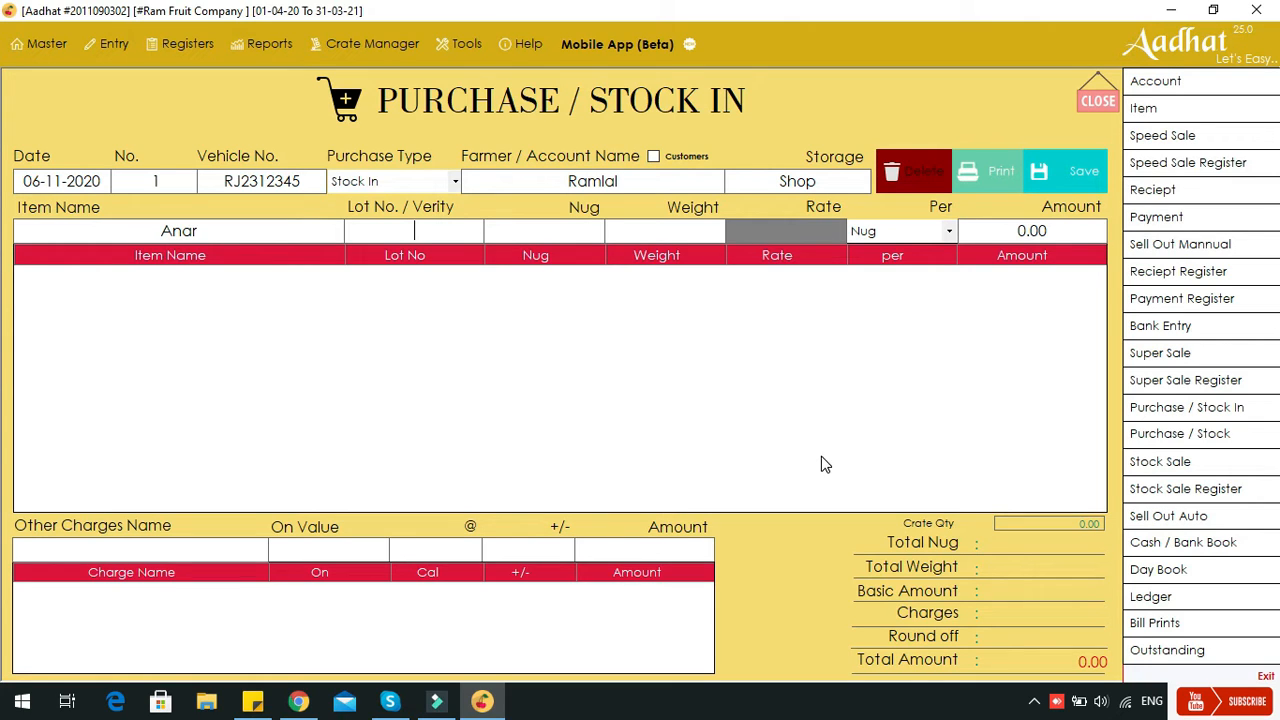
pyautogui.write('100100')
pyautogui.press('Return')
pyautogui.write('500')
pyautogui.press('Return')
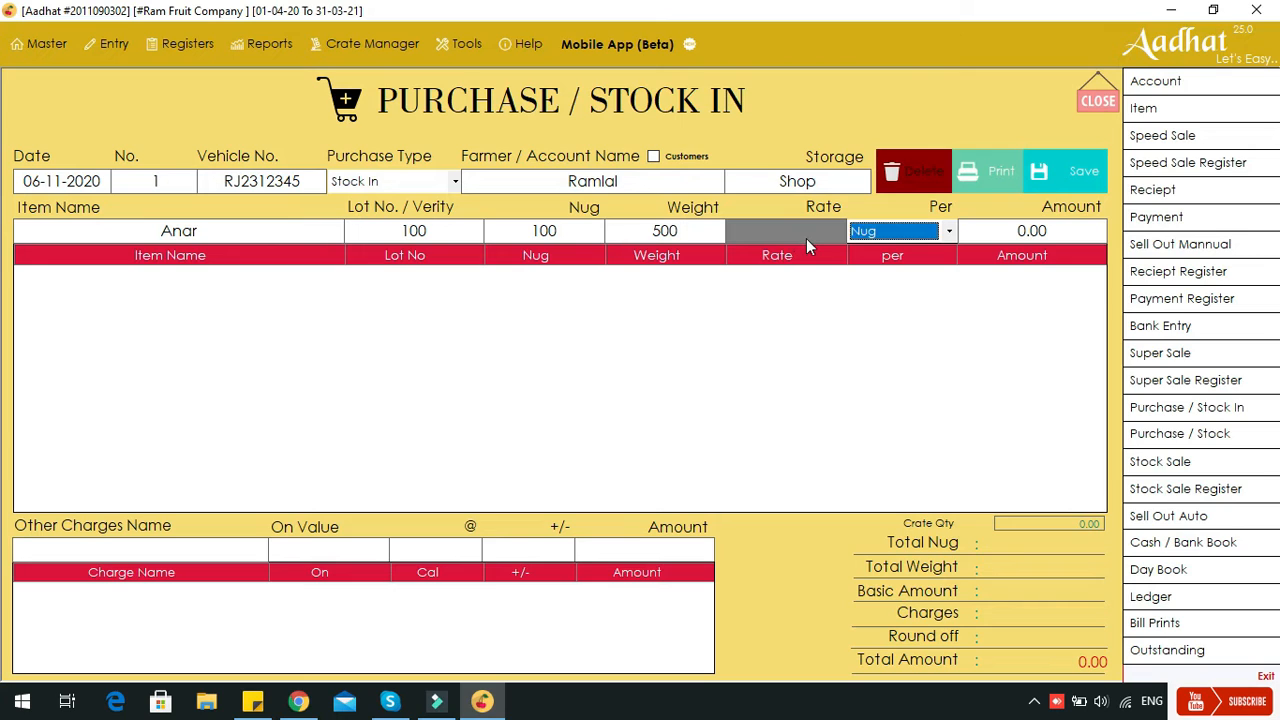
pyautogui.press('Return')
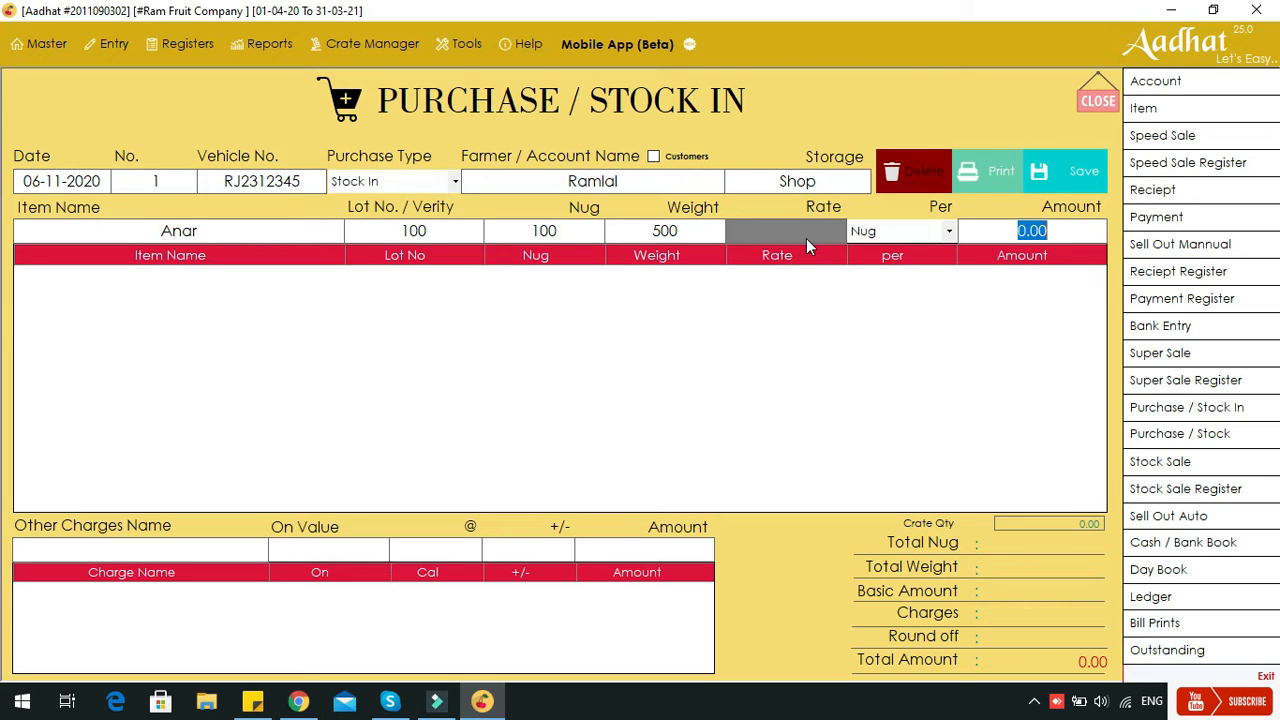
pyautogui.press('Return')
# Step: Add a Freight (-) charge of 500 to the Anar entry and save the stock-in record
pyautogui.click(183, 556)
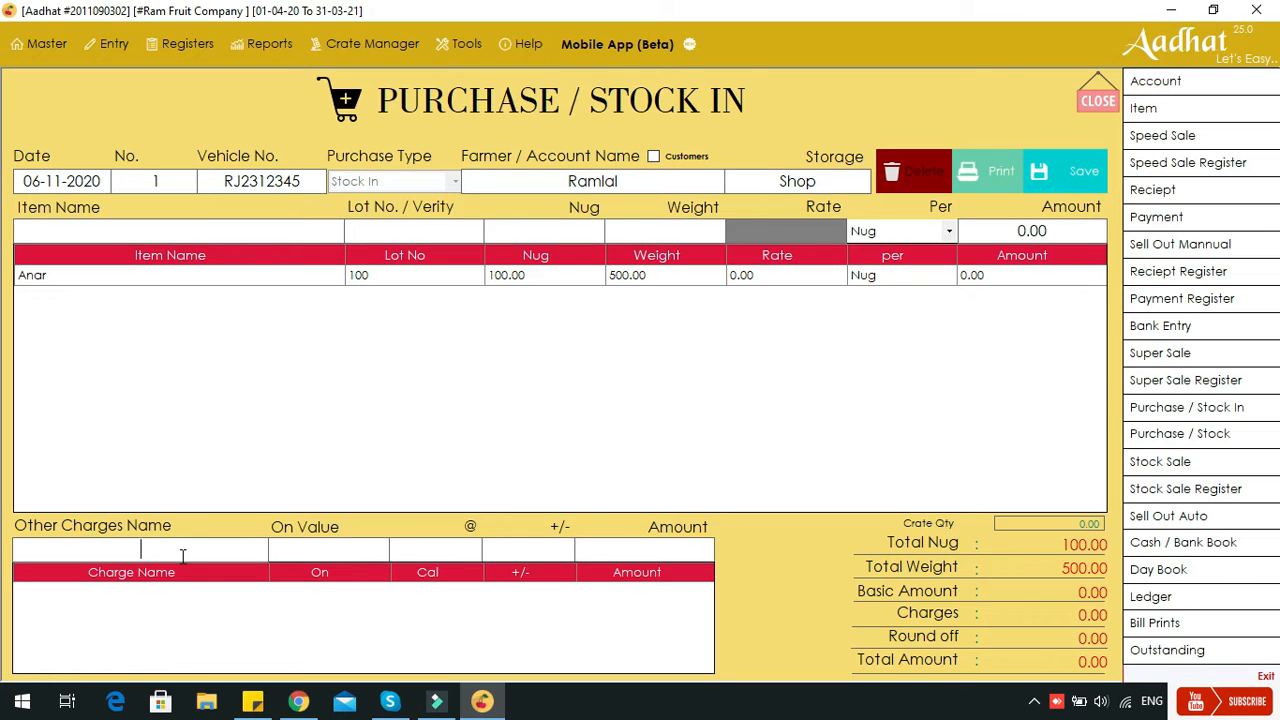
pyautogui.write('fr')
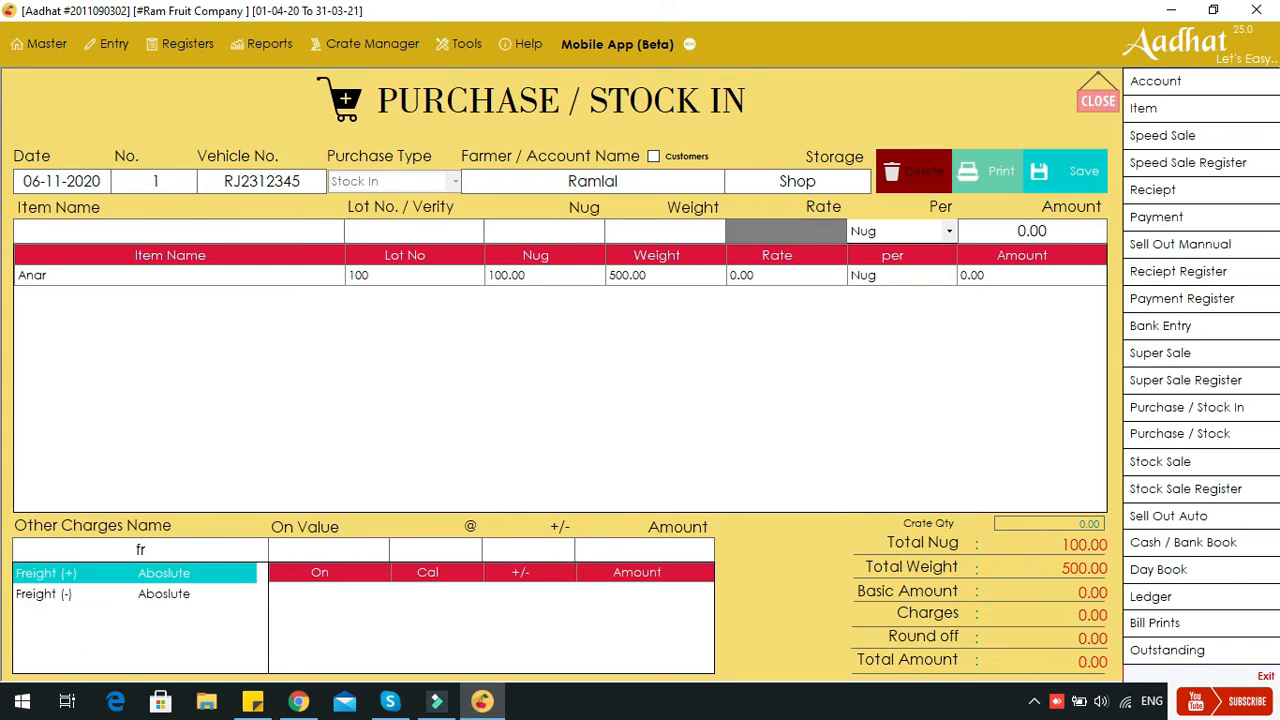
pyautogui.press('Down')
pyautogui.press('Return')
pyautogui.write('500')
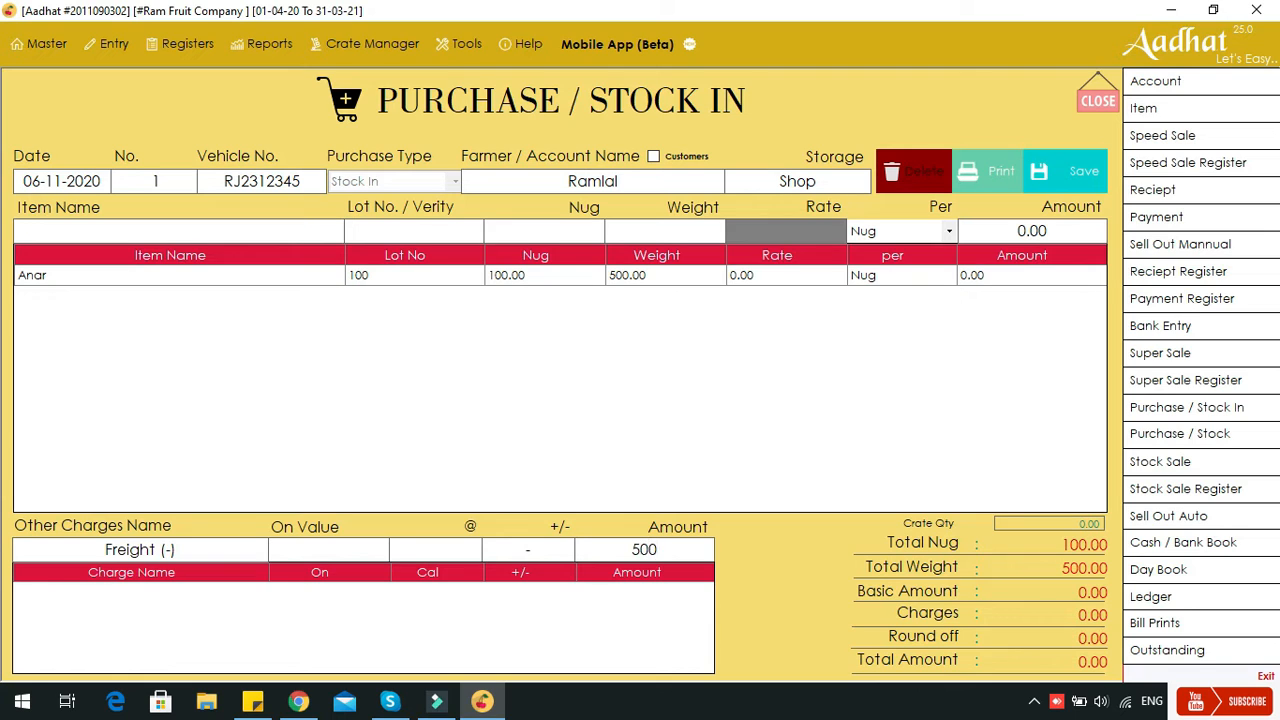
pyautogui.press('Return')
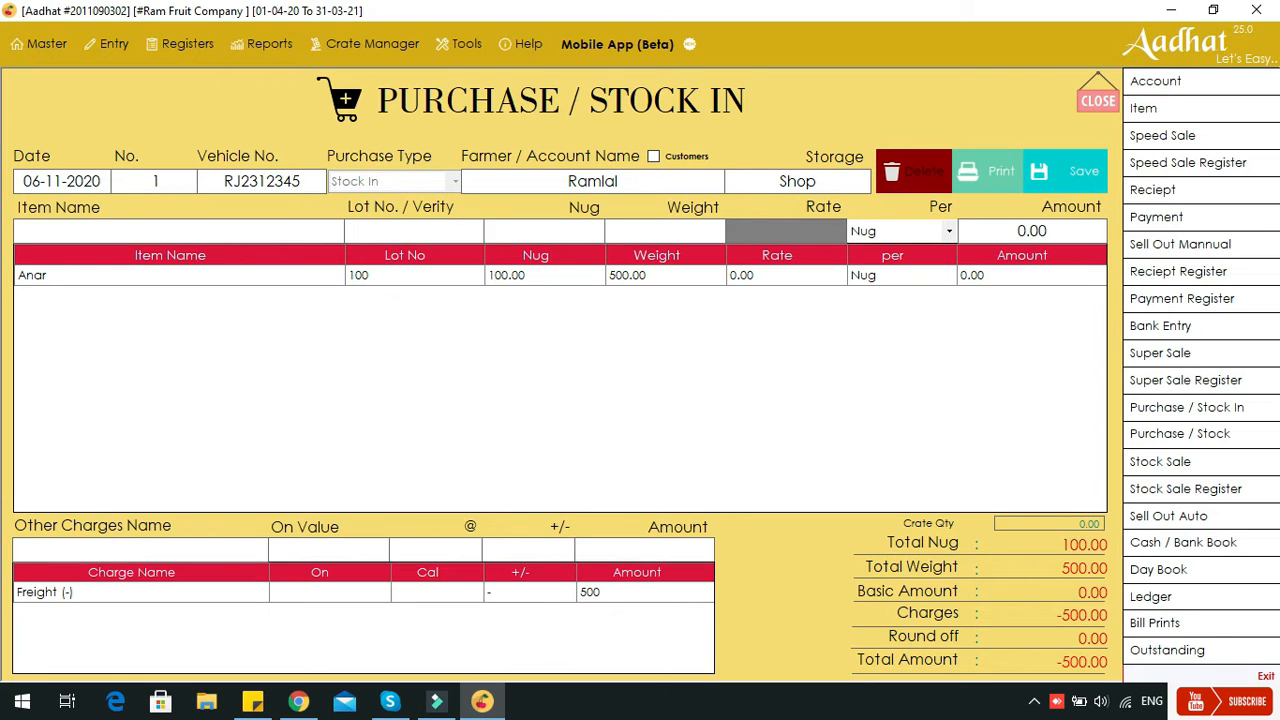
pyautogui.click(1040, 195)
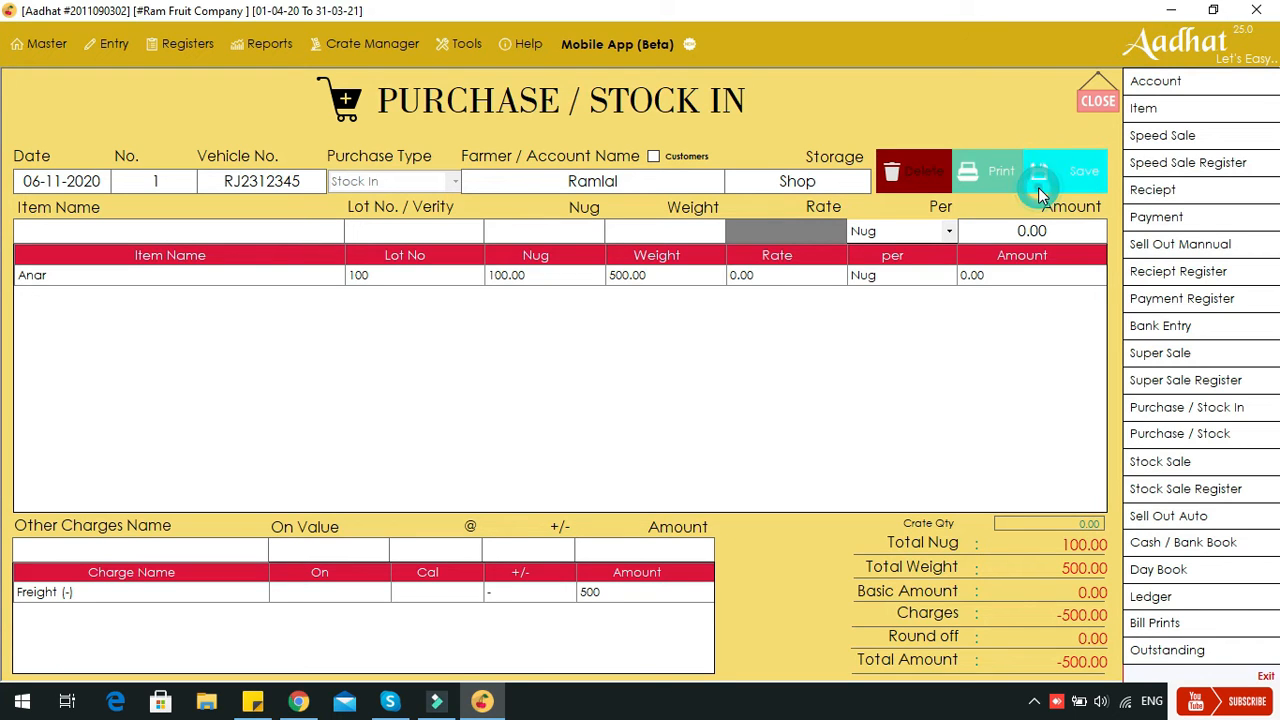
pyautogui.press('Return')
# Step: Begin a second entry on the same date with vehicle number RJ and purchase type Purchase
pyautogui.press('Return')
pyautogui.press('Return')
pyautogui.write('RJ')
pyautogui.press('Return')
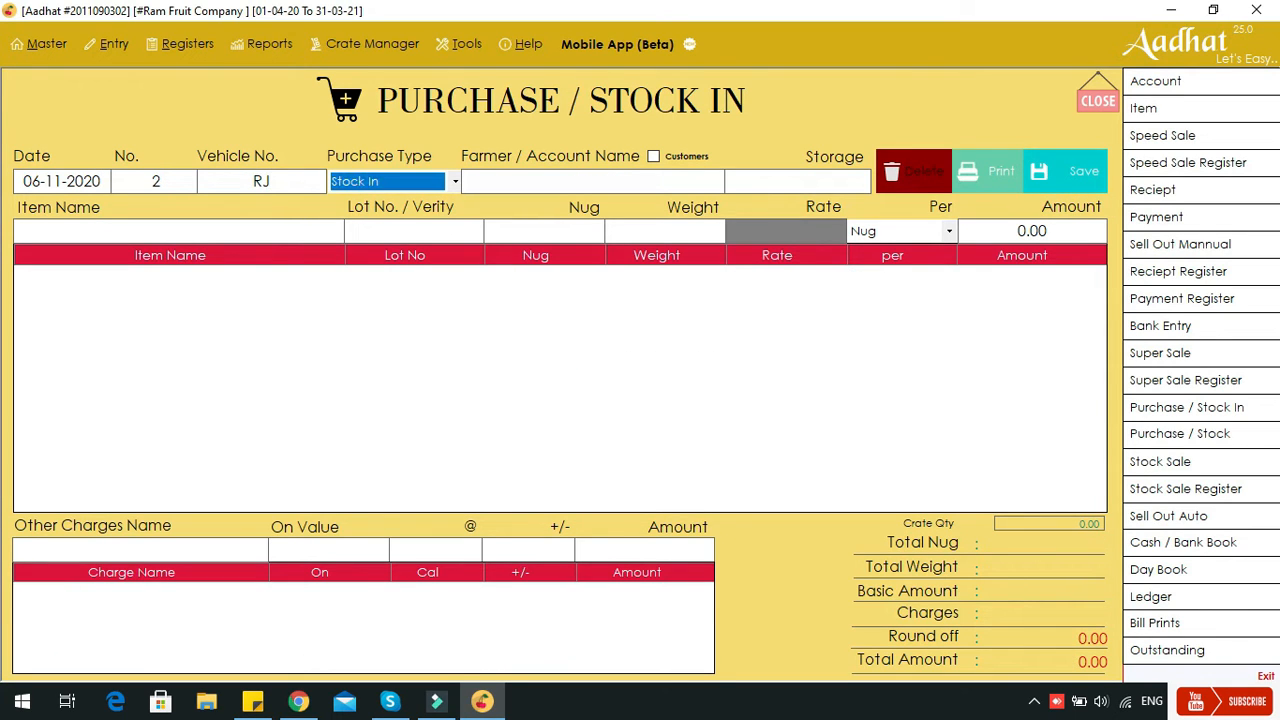
pyautogui.press('Up')
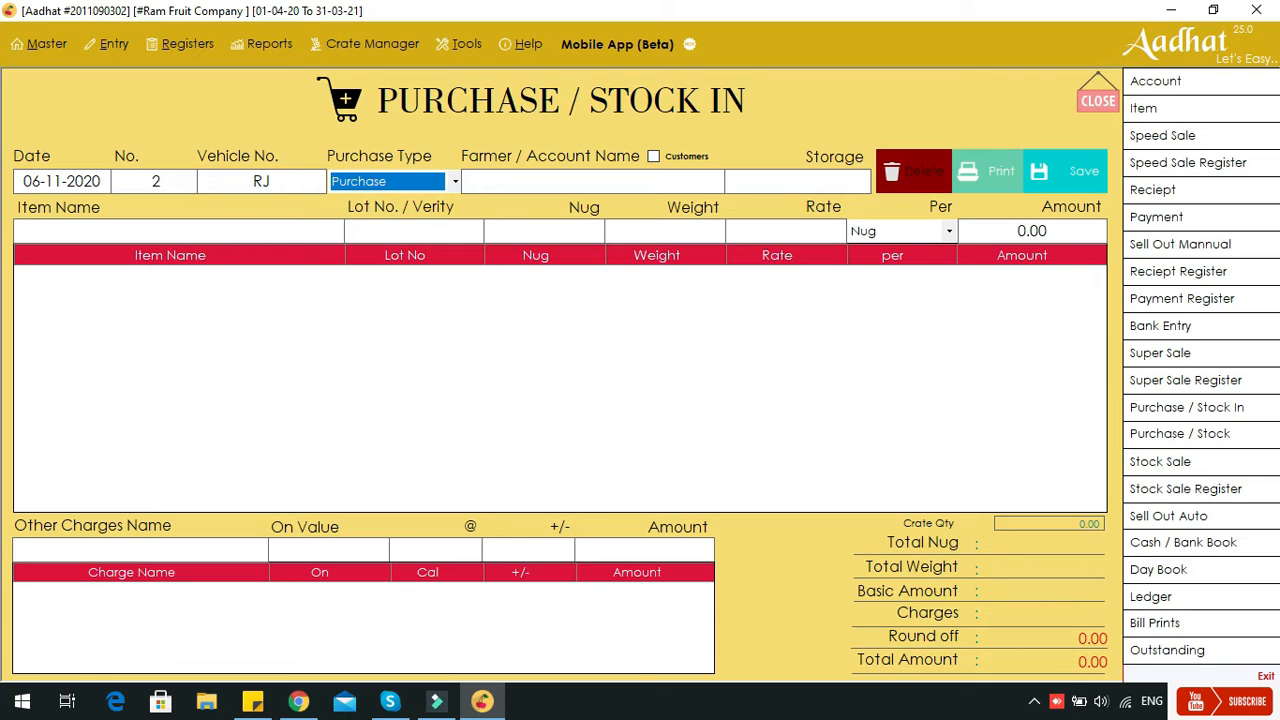
pyautogui.press('Return')
# Step: Assign the named farmer's account and Shop storage to the second entry
pyautogui.press('Down')
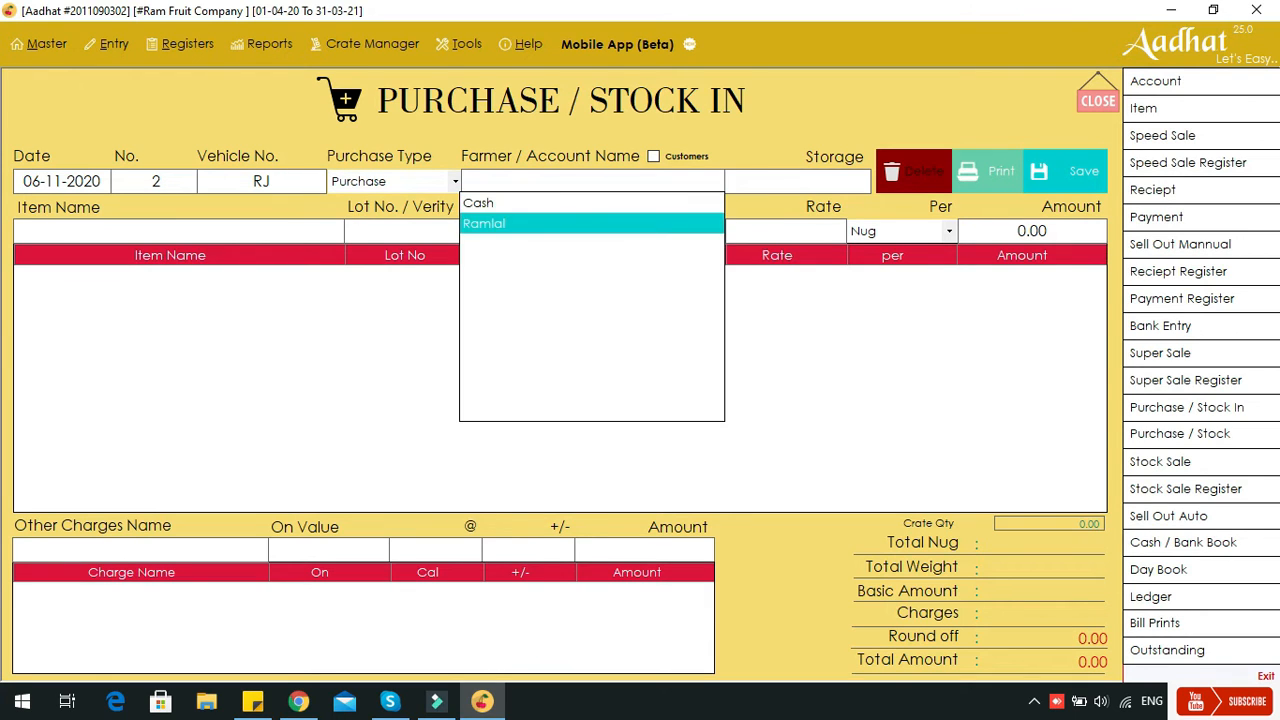
pyautogui.press('Return')
pyautogui.write('s')
pyautogui.press('Return')
# Step: Enter the item Kela with lot number 50, nug 15 and weight 15
pyautogui.press('Down')
pyautogui.press('Down')
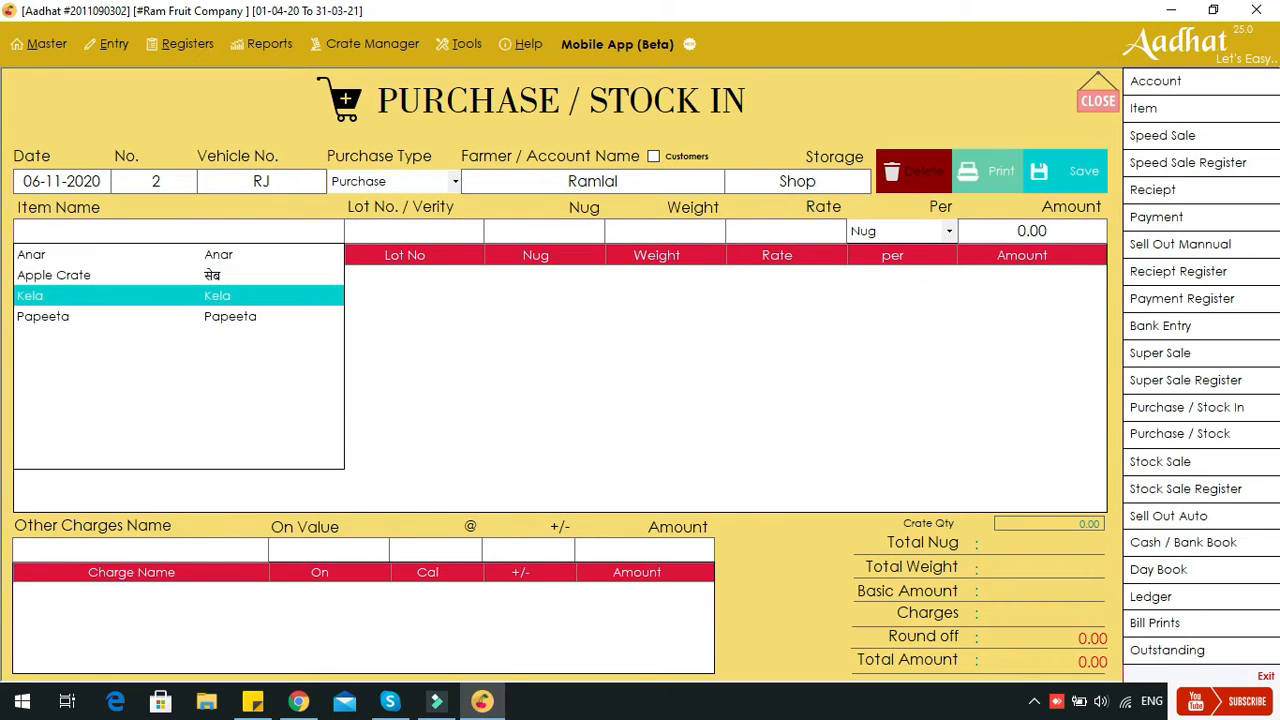
pyautogui.press('Return')
pyautogui.write('50')
pyautogui.write('15')
pyautogui.press('Return')
pyautogui.write('15')
pyautogui.press('Return')
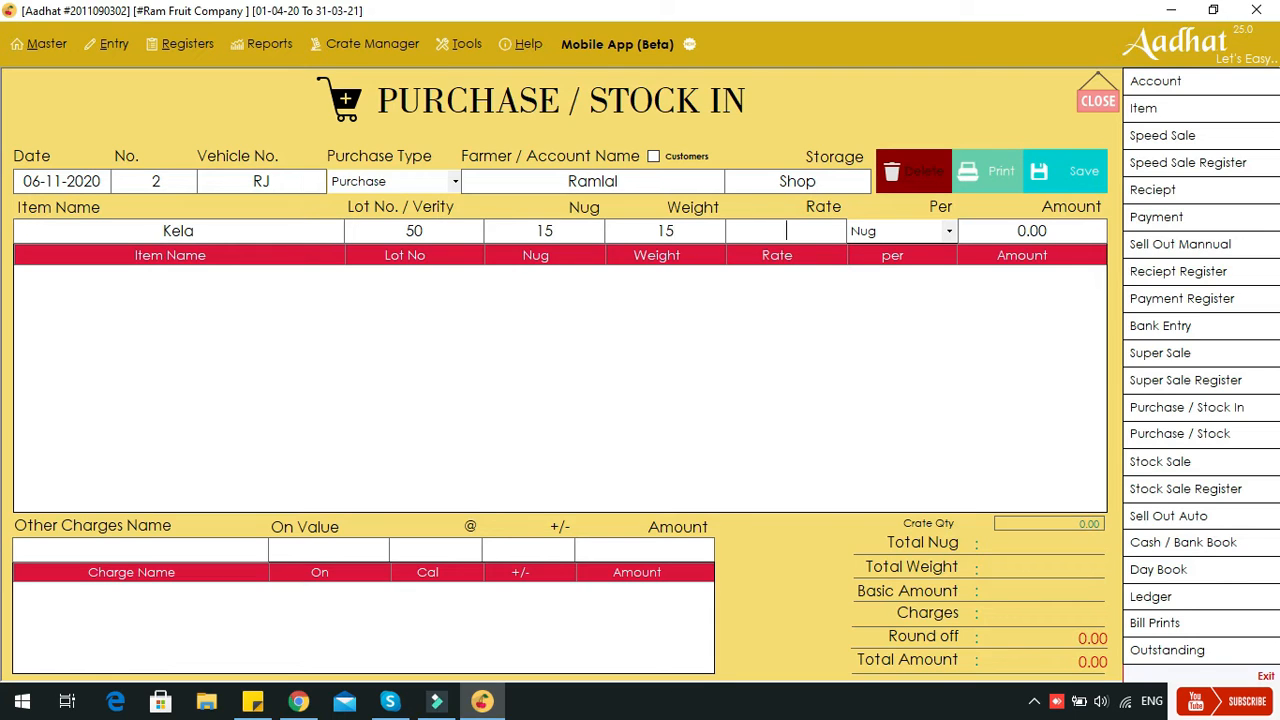
# Step: Complete the Kela line with a rate of 20 per Nug and save the purchase record
pyautogui.write('20')
pyautogui.press('Return')
pyautogui.press('Return')
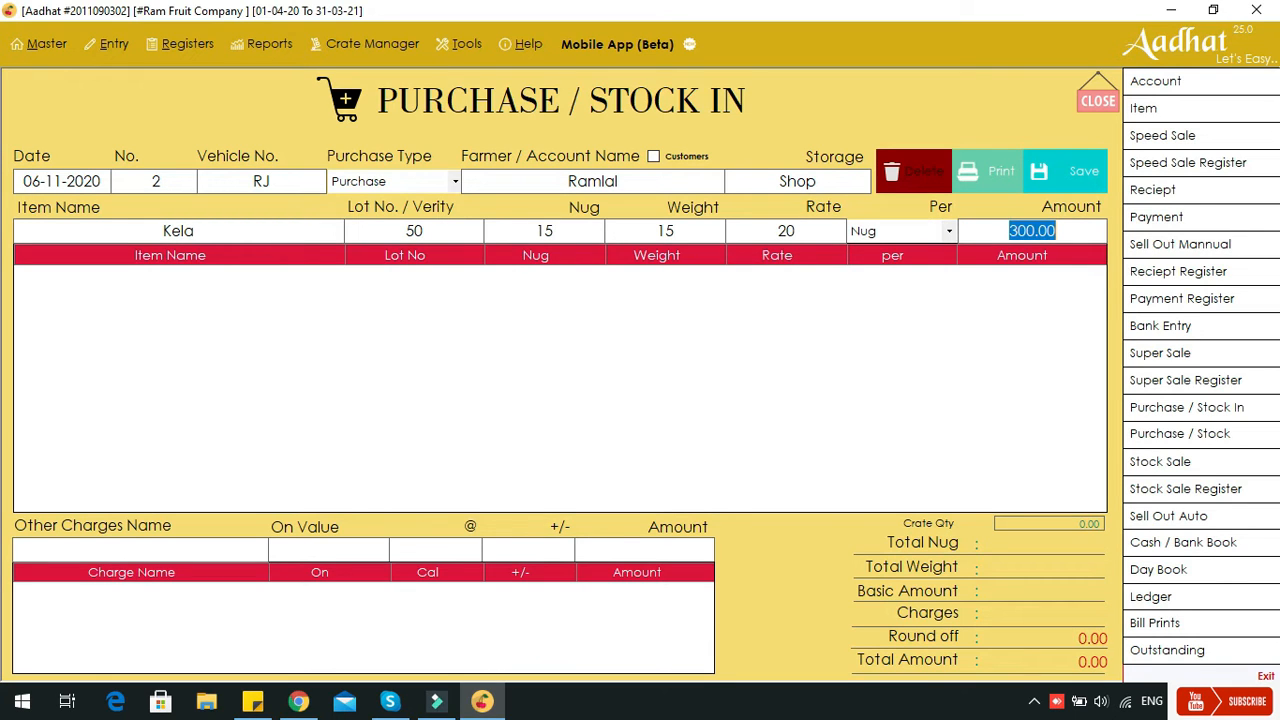
pyautogui.press('Return')
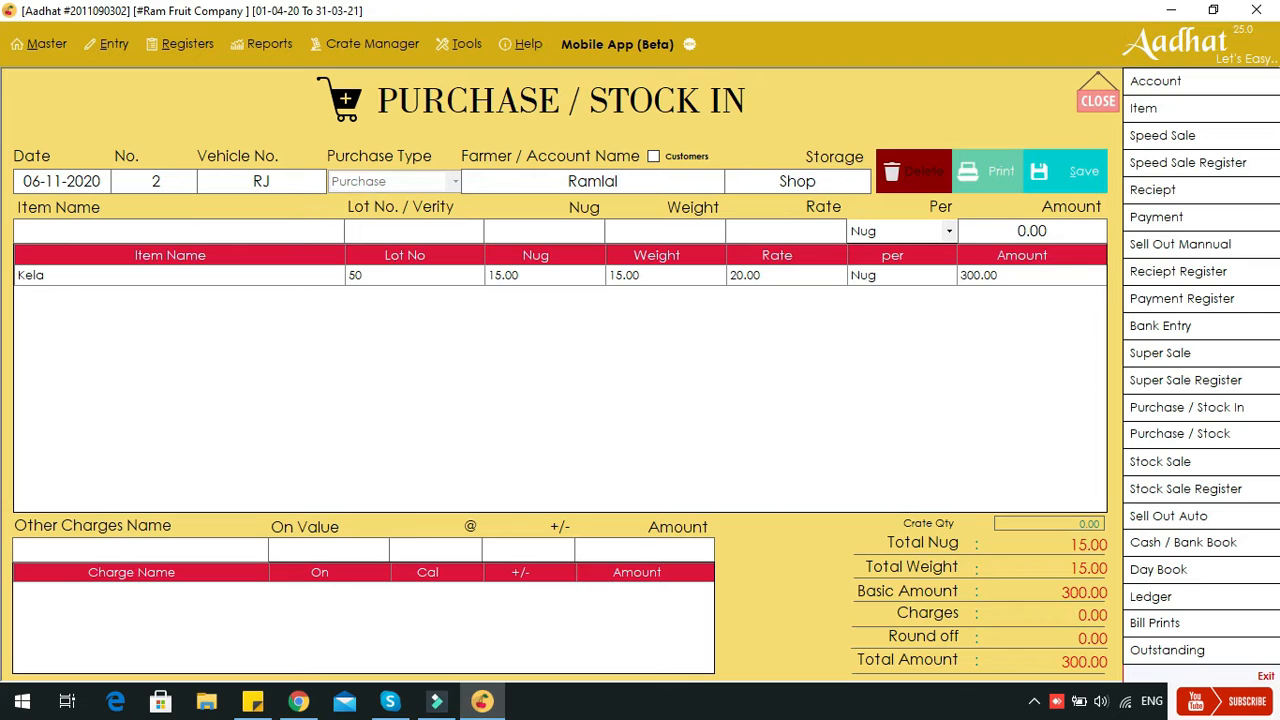
pyautogui.hotkey('alt', 's')
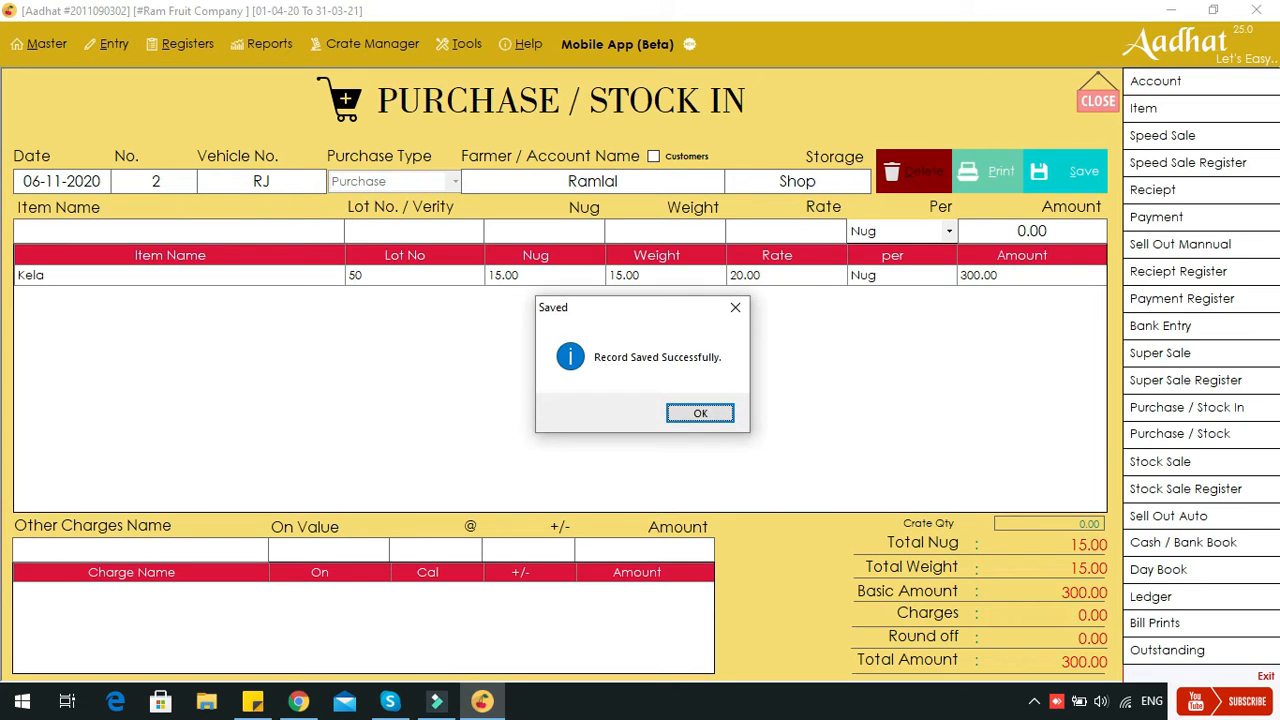
pyautogui.press('Return')
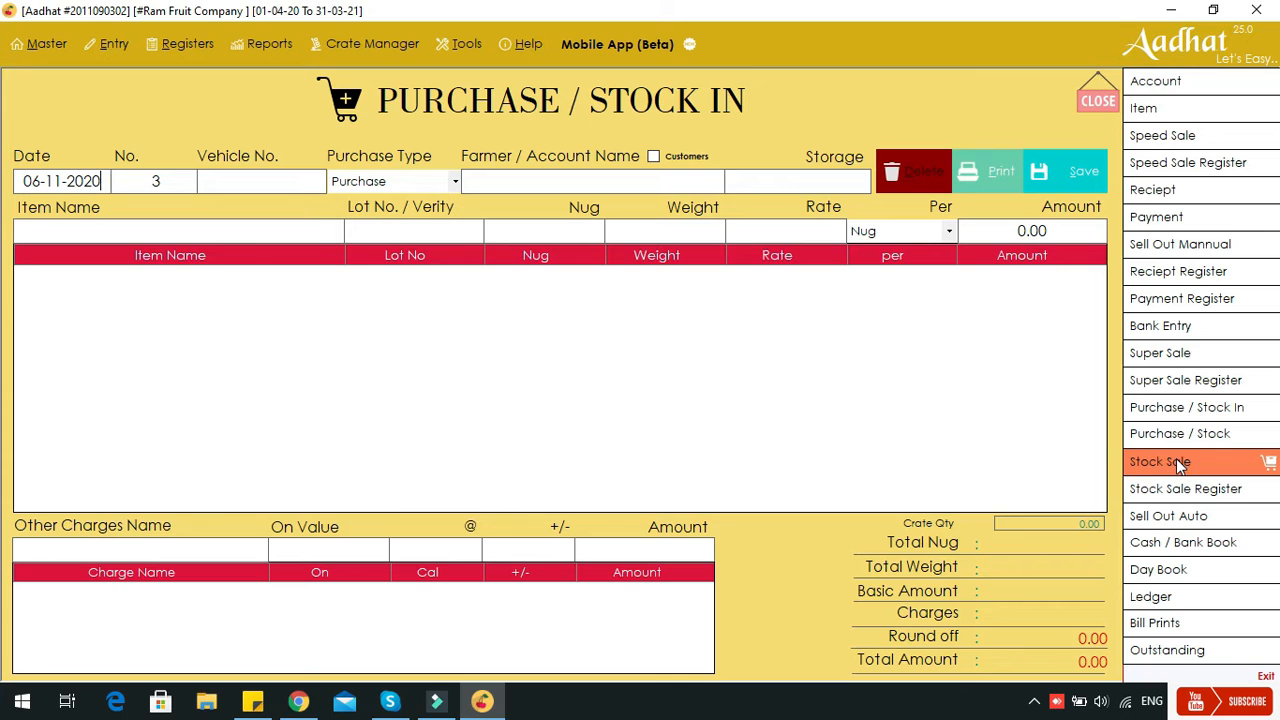
# Step: Open a new stock sale and select the farmer's Stock In account with Shop storage
pyautogui.click(1177, 459)
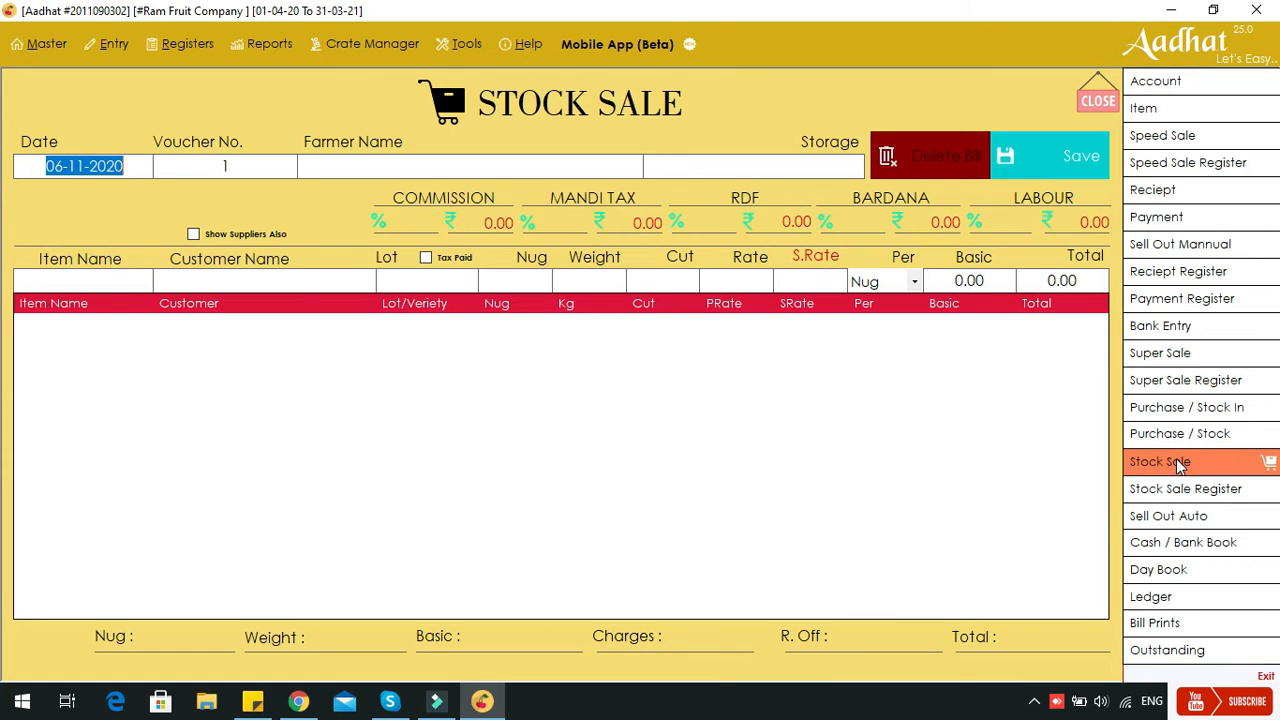
pyautogui.press('Return')
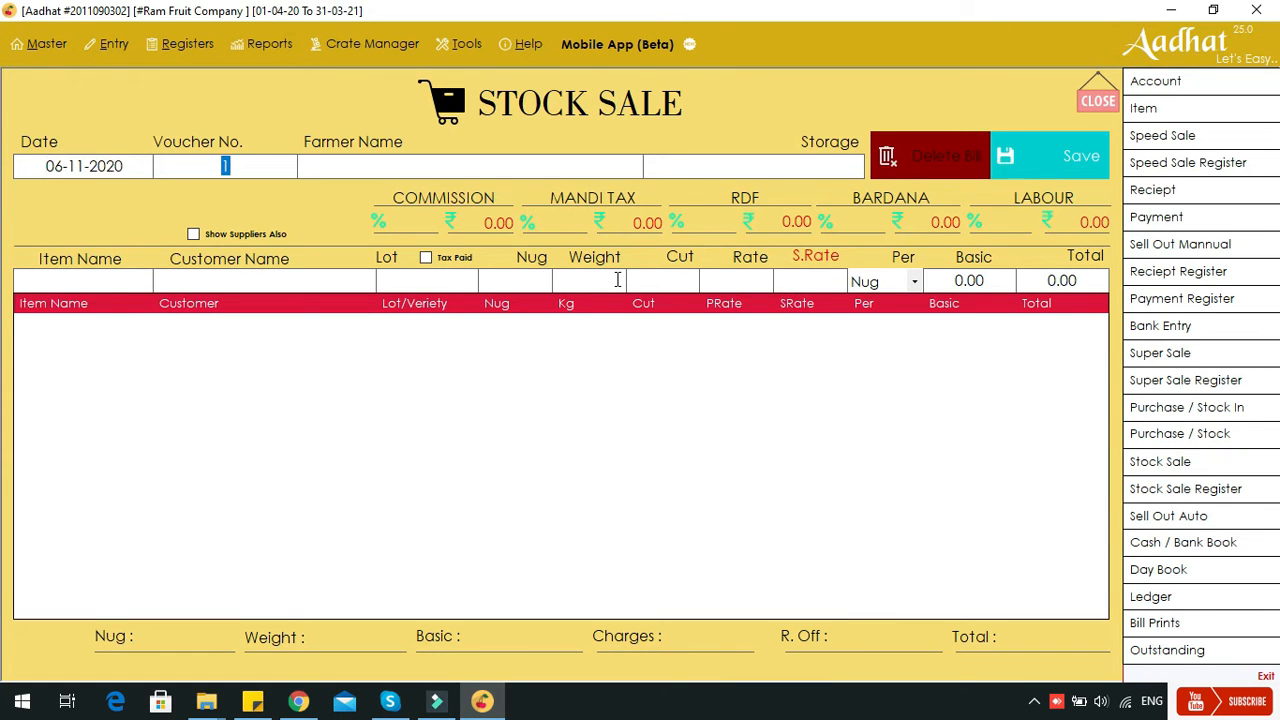
pyautogui.press('Return')
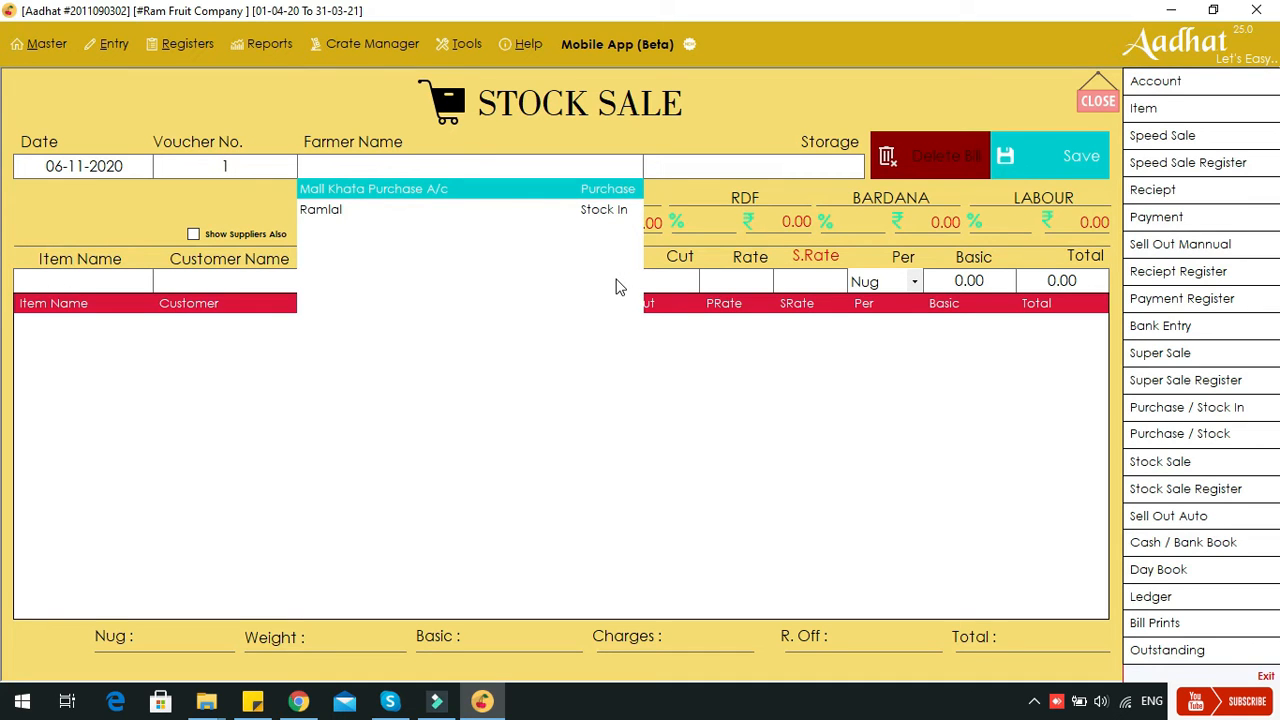
pyautogui.press('Down')
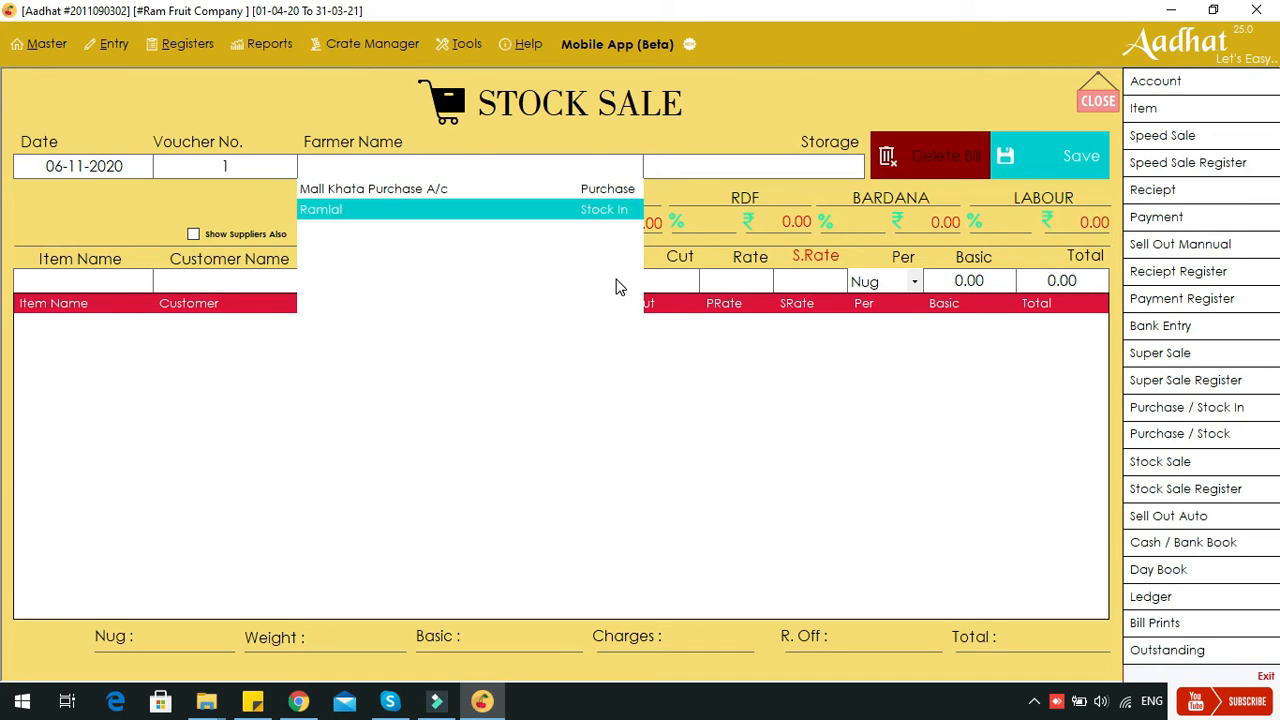
pyautogui.press('Return')
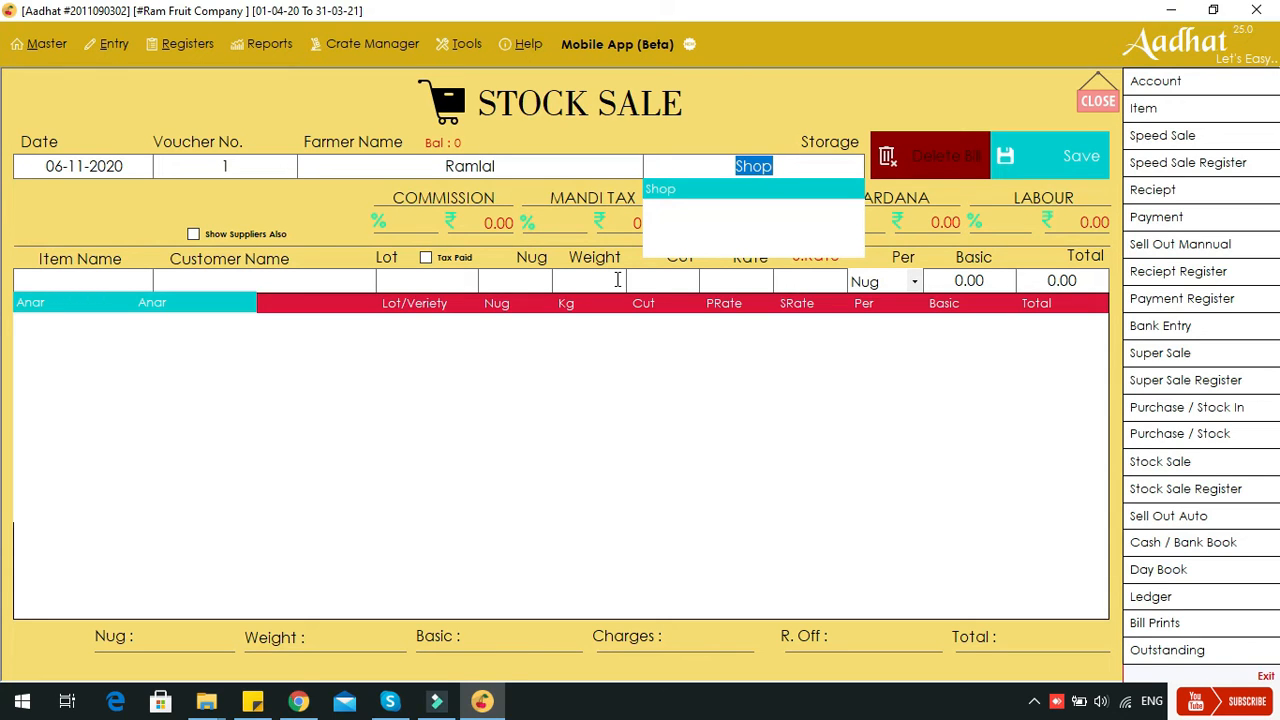
pyautogui.press('Return')
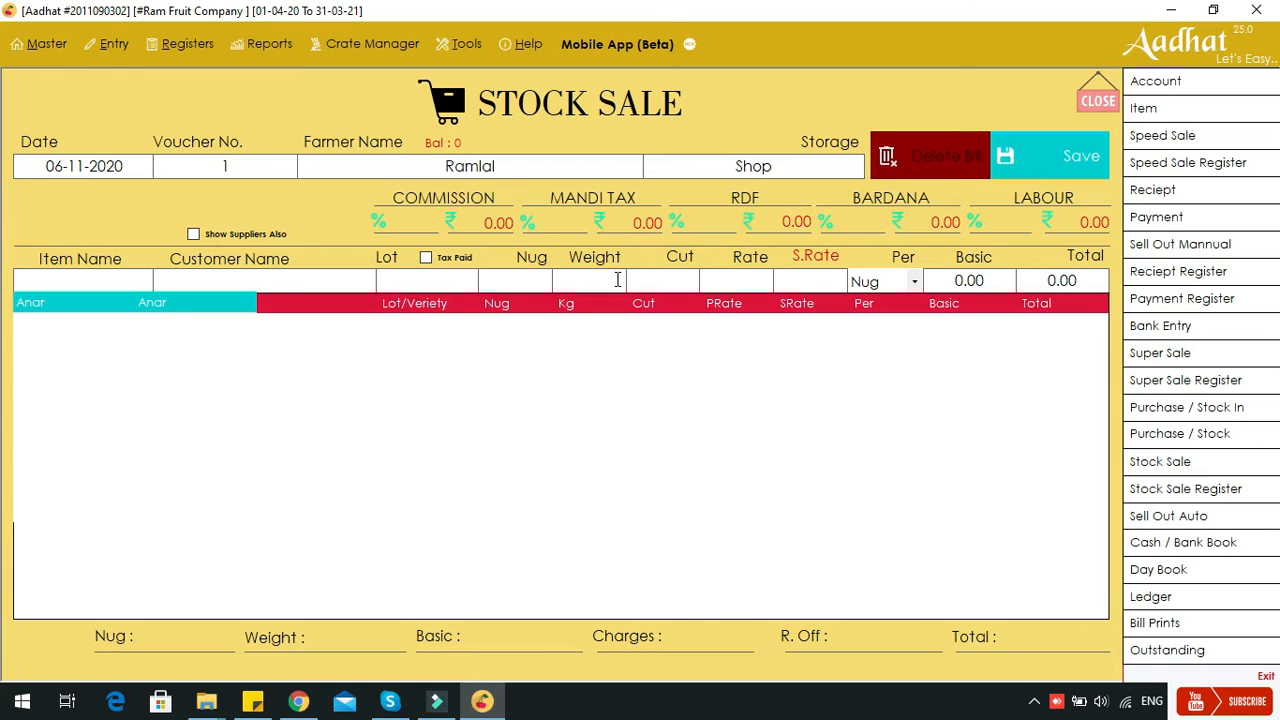
# Step: Start the first sale line with item Anar, the third listed customer and lot 100
pyautogui.press('Return')
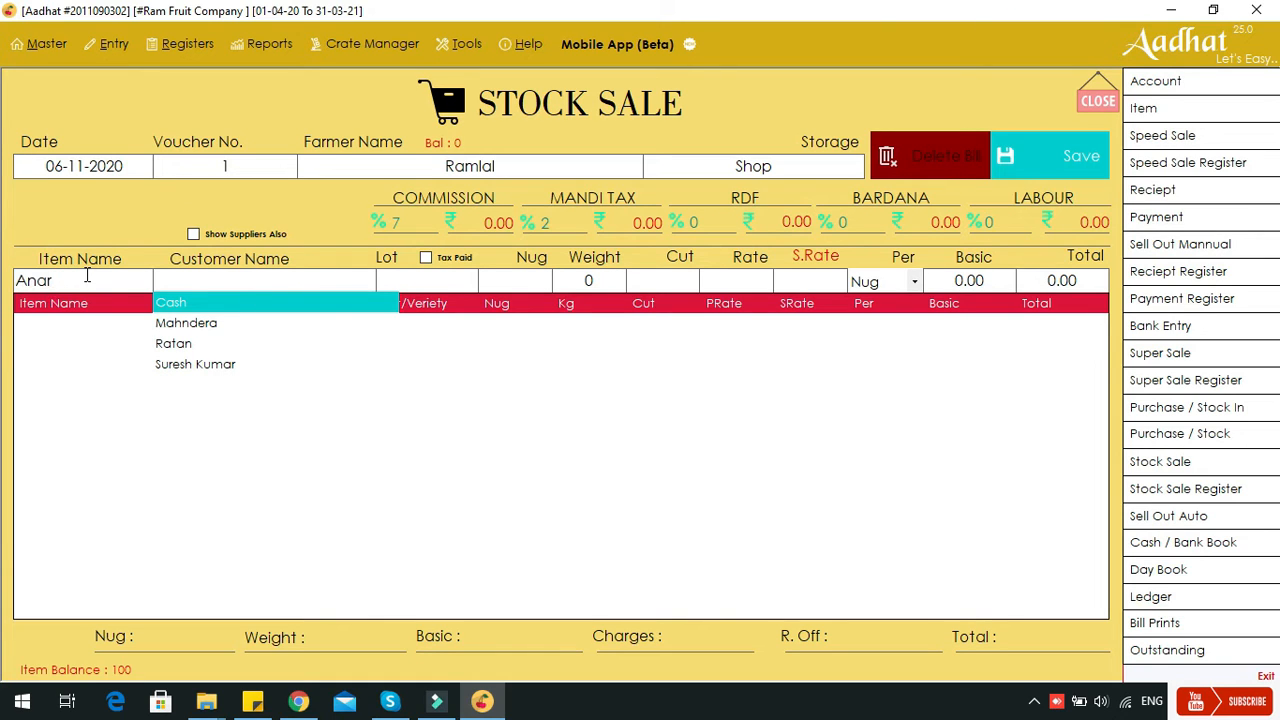
pyautogui.press('Down')
pyautogui.press('Down')
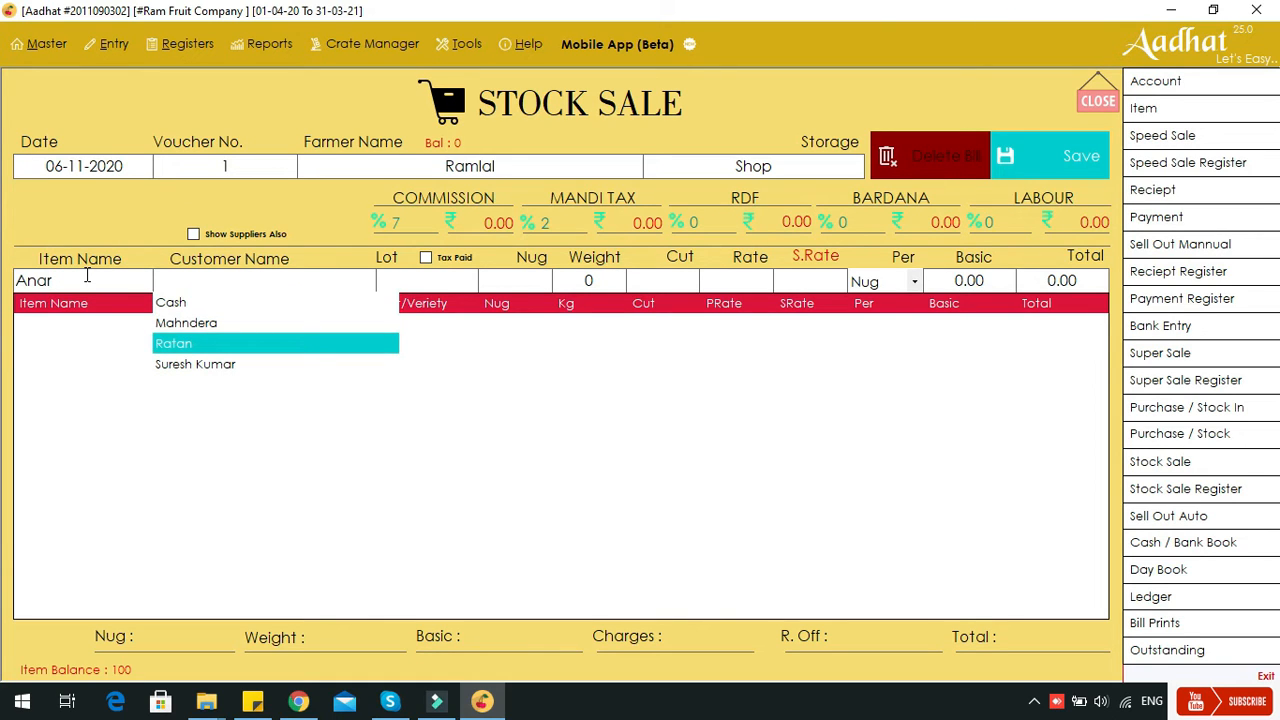
pyautogui.press('Return')
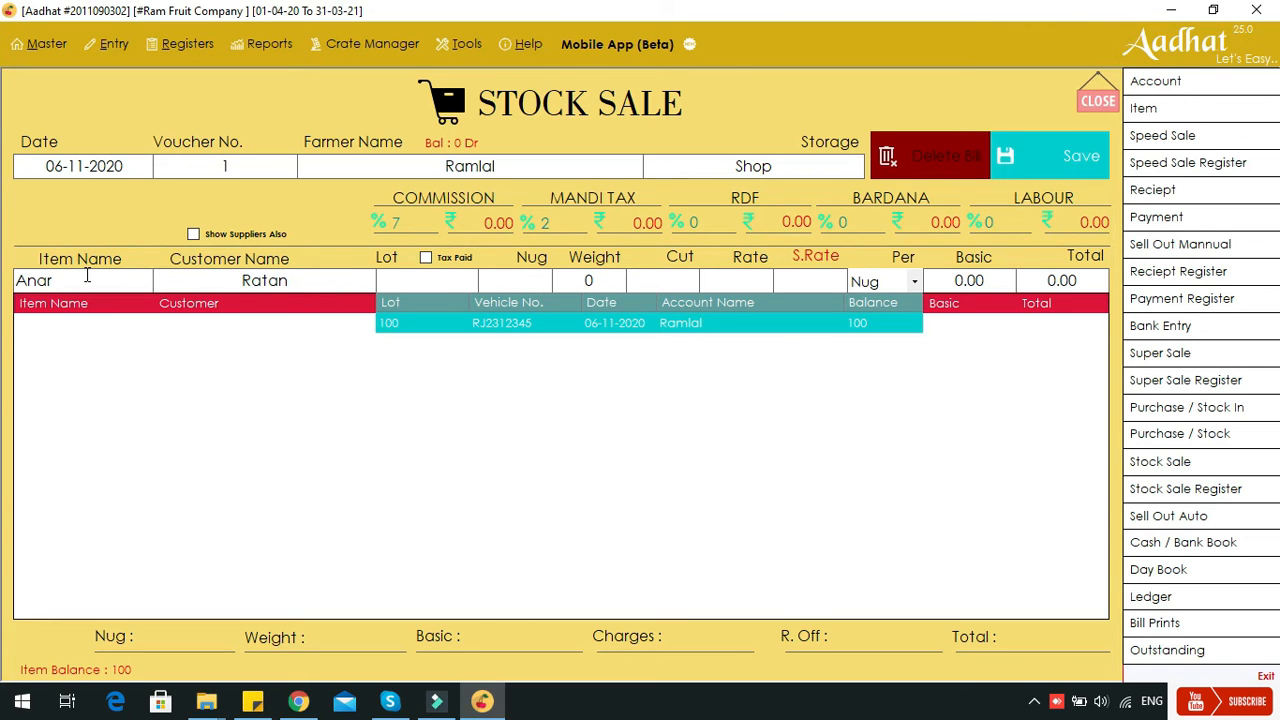
pyautogui.press('Return')
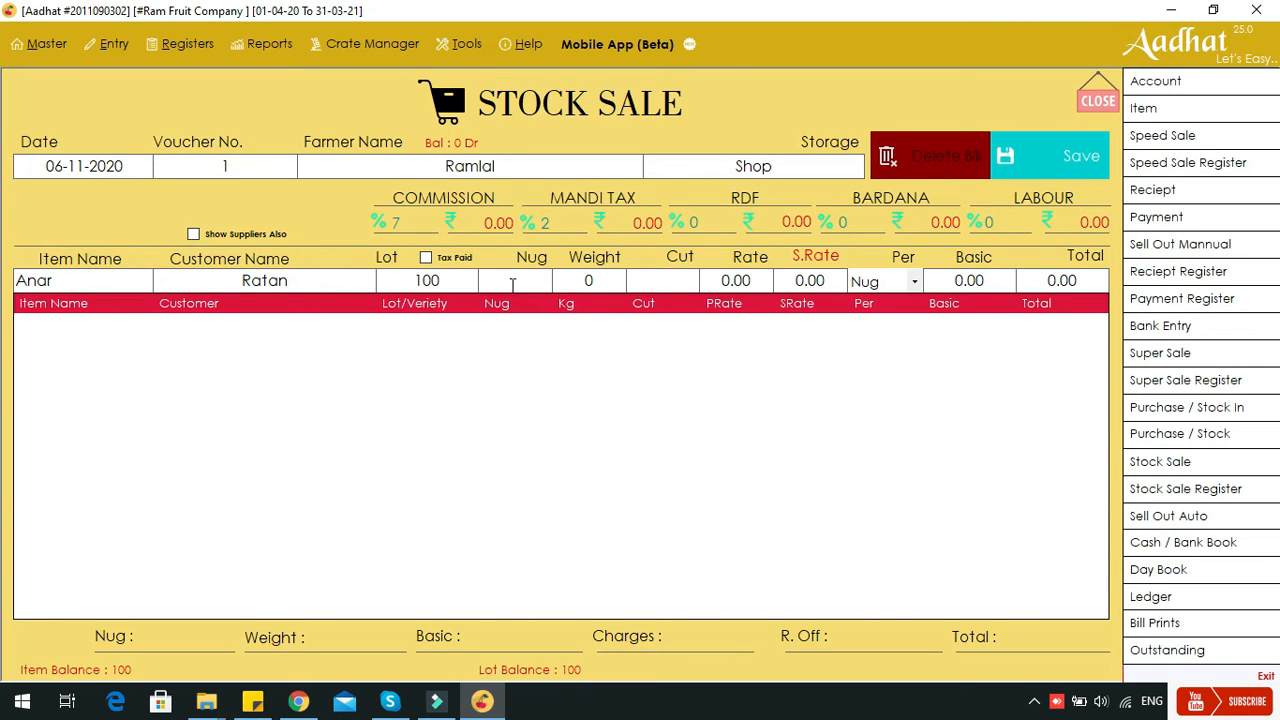
# Step: Complete the first Anar line with nug 10, Tax Paid enabled and a net rate of 100 per Nug
pyautogui.write('10')
pyautogui.press('Return')
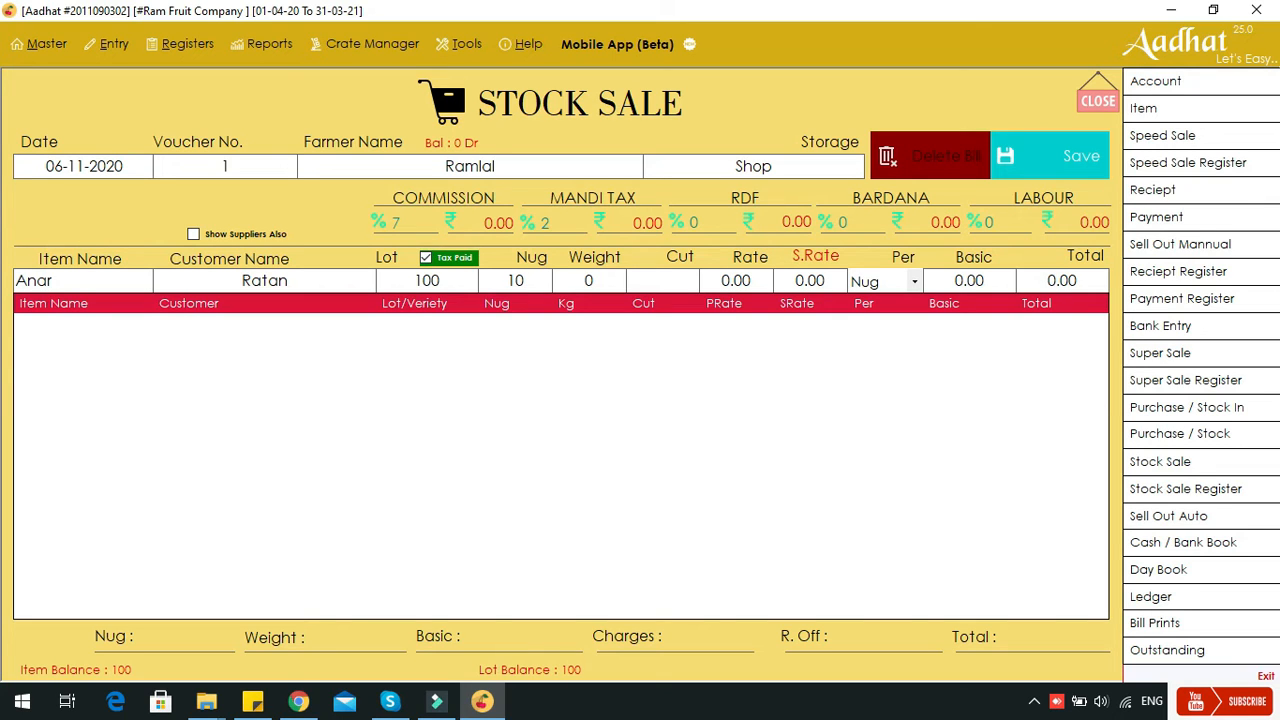
pyautogui.press('Return')
pyautogui.press('Return')
pyautogui.write('10')
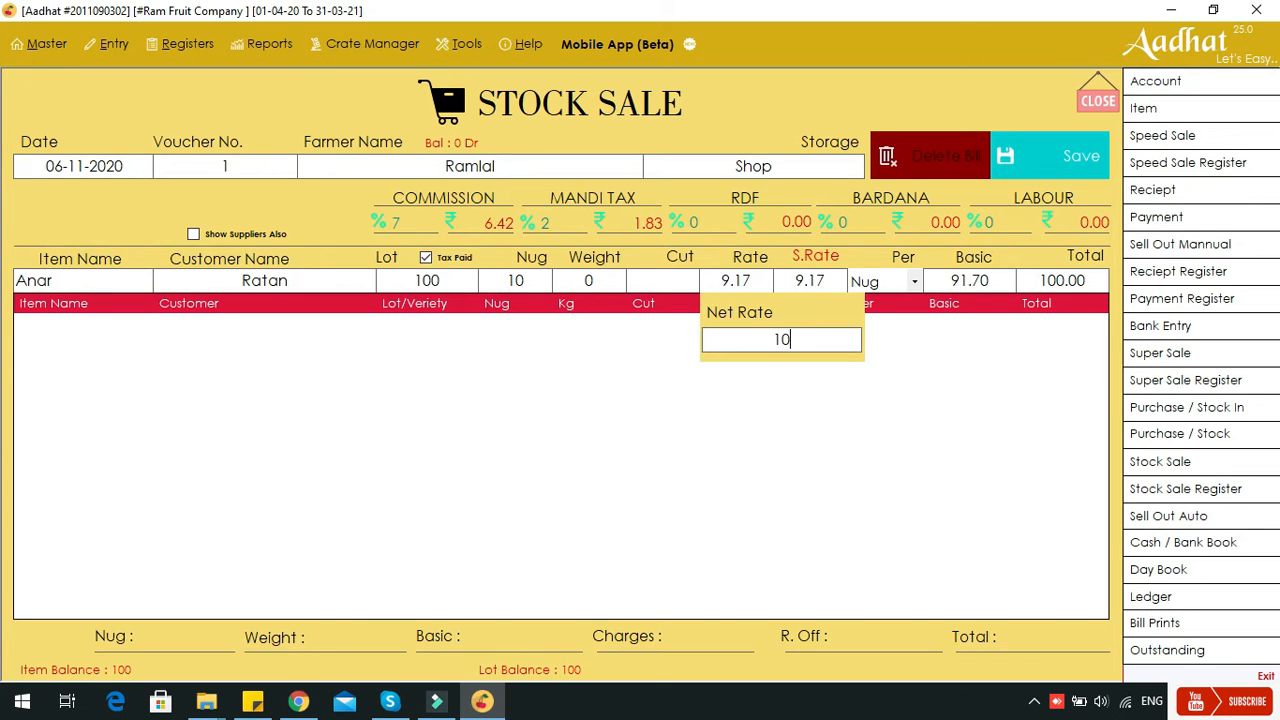
pyautogui.write('0')
pyautogui.press('Return')
pyautogui.press('Return')
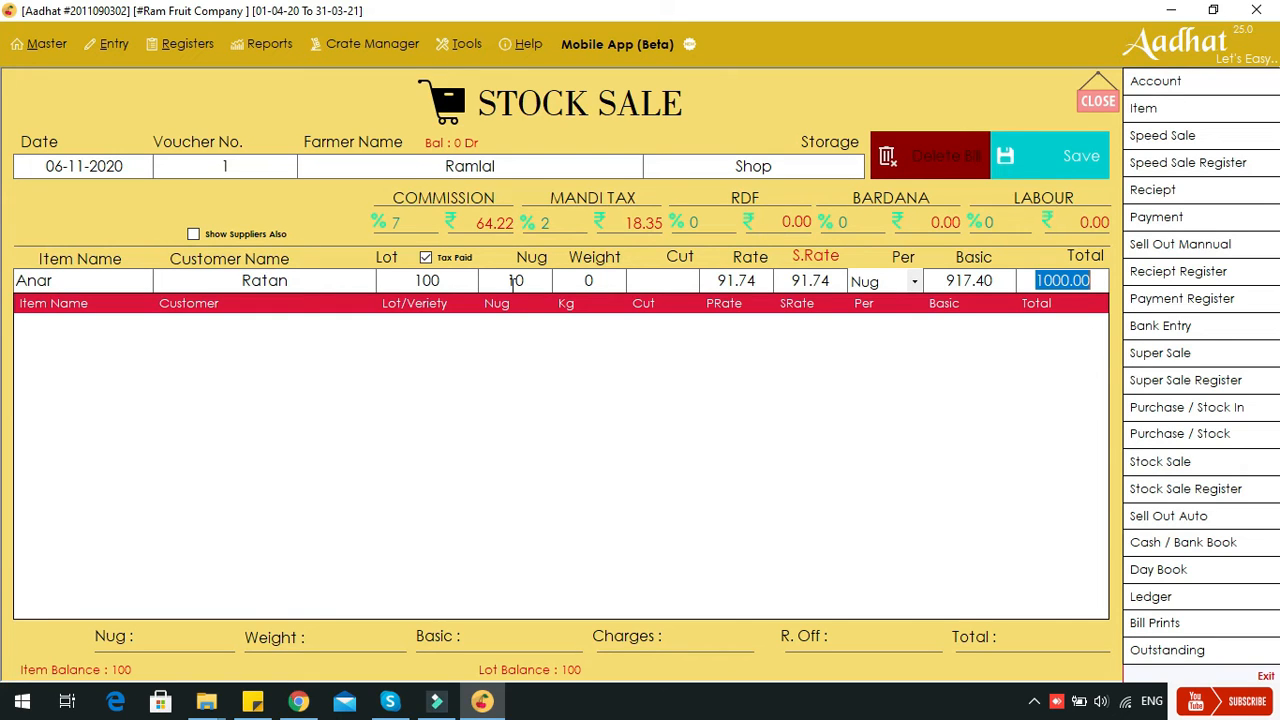
pyautogui.press('Return')
pyautogui.press('Return')
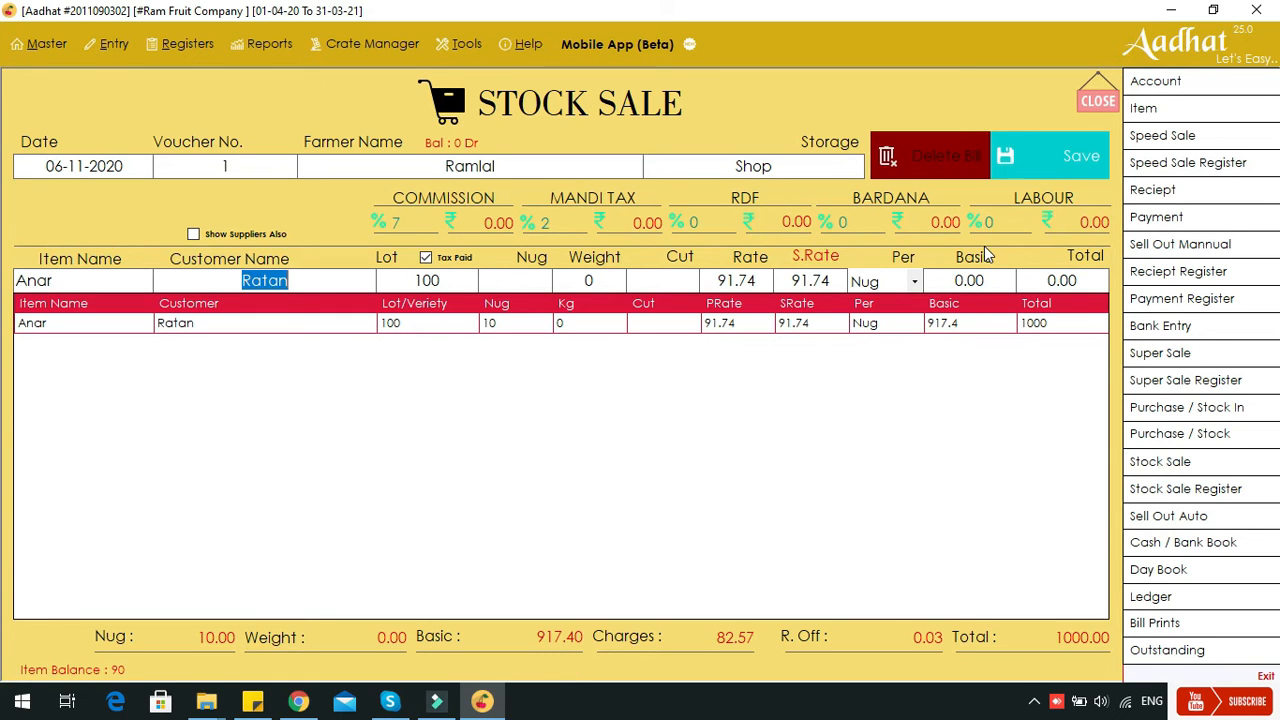
# Step: Start a second Anar line for the second listed customer with lot 100 and nug 50
pyautogui.press('BackSpace')
pyautogui.write('ma')
pyautogui.press('Return')
pyautogui.press('Return')
pyautogui.write('50')
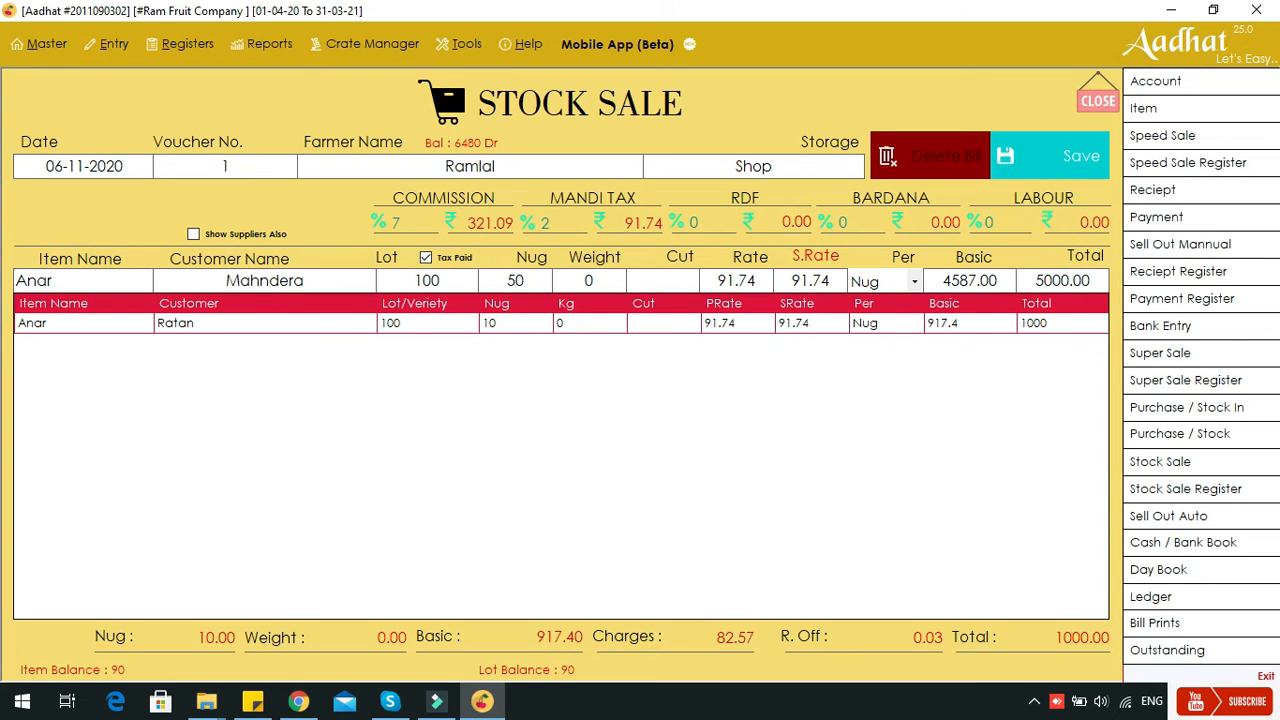
pyautogui.press('Return')
# Step: Complete the second Anar line with weight 120 and rate 100 without Tax Paid, and save the stock sale
pyautogui.press('Return')
pyautogui.write('120')
pyautogui.press('Return')
pyautogui.write('100')
pyautogui.press('Return')
pyautogui.press('Return')
pyautogui.press('Return')
pyautogui.press('Return')
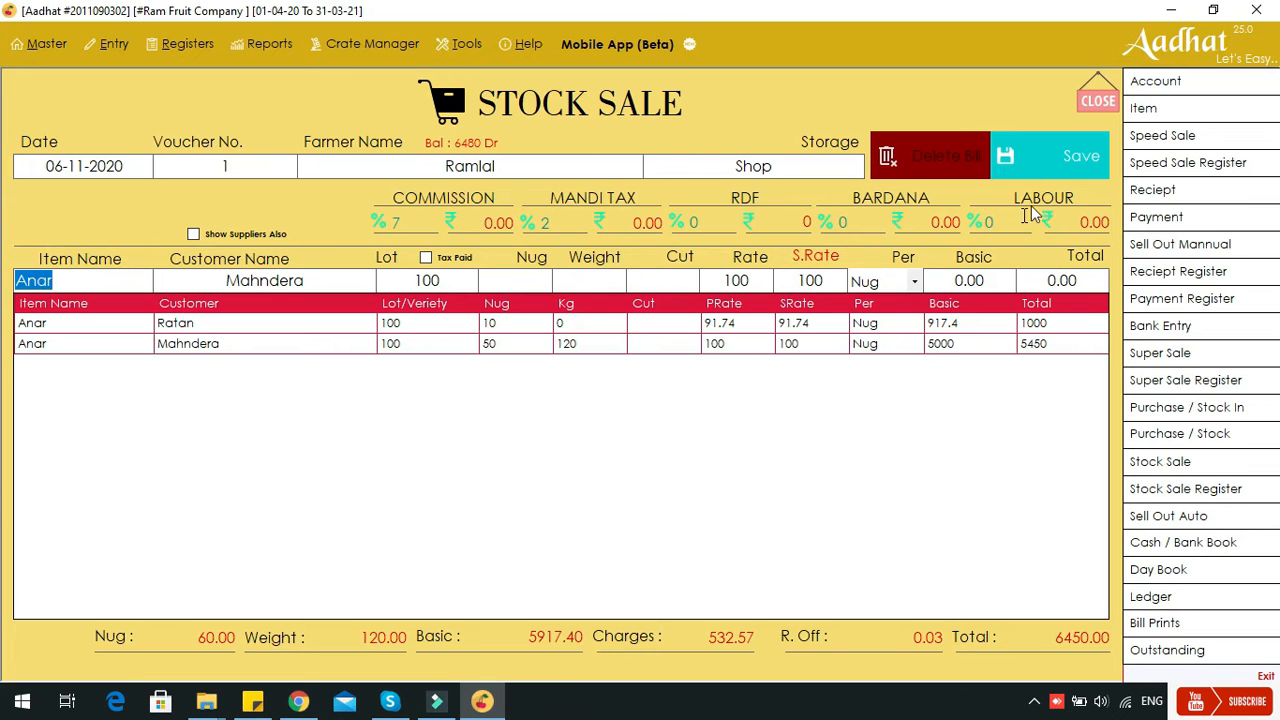
pyautogui.click(1043, 175)
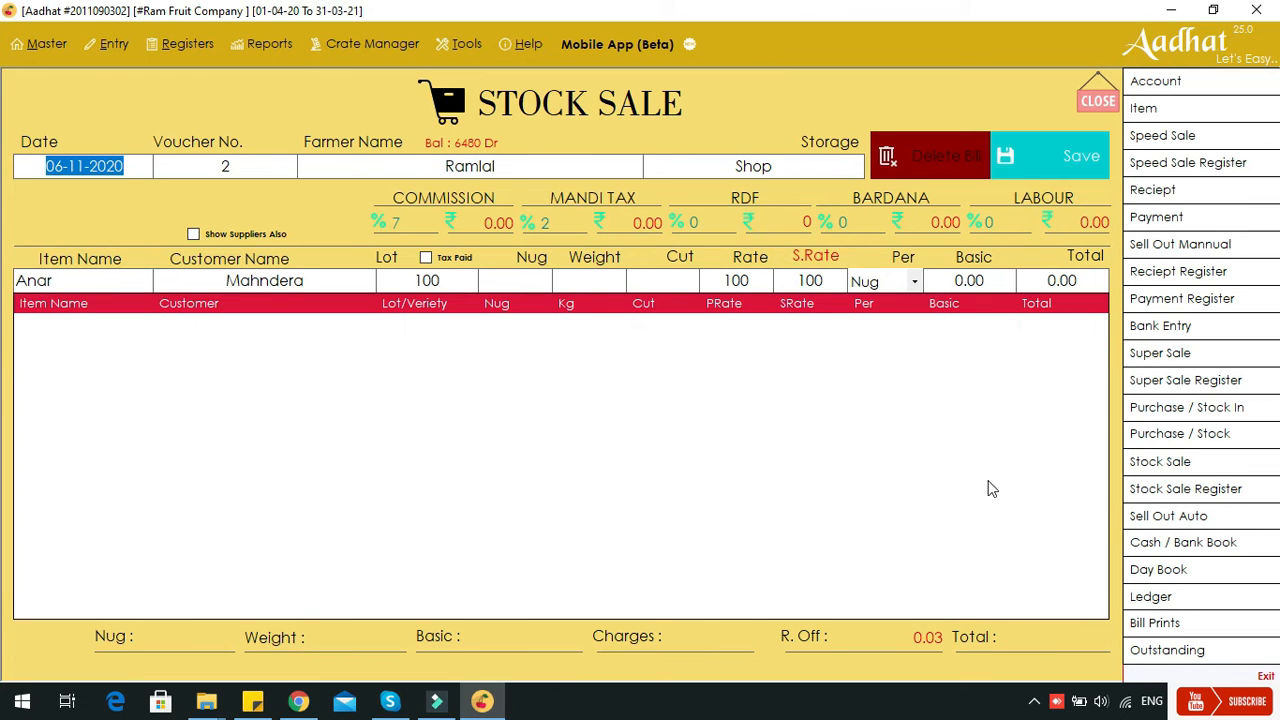
# Step: Open an automatic sellout and select the farmer's consignor account with the first listed vehicle number
pyautogui.click(1148, 514)
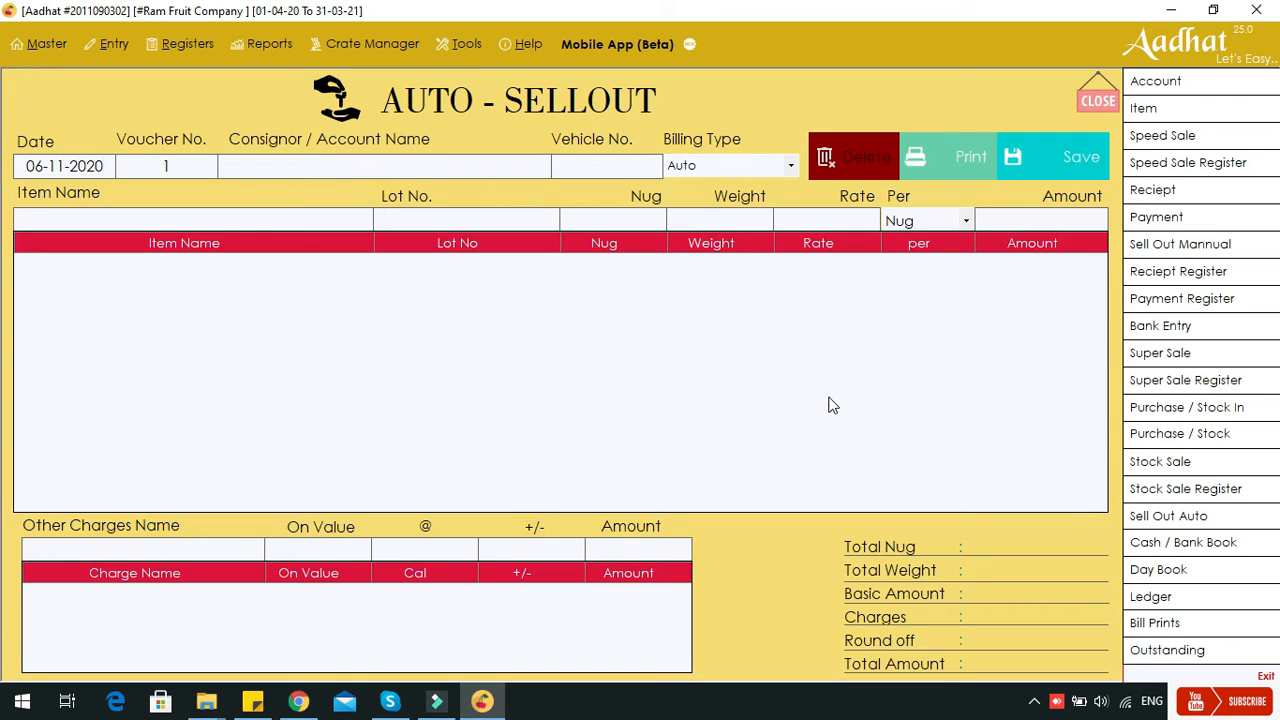
pyautogui.press('Return')
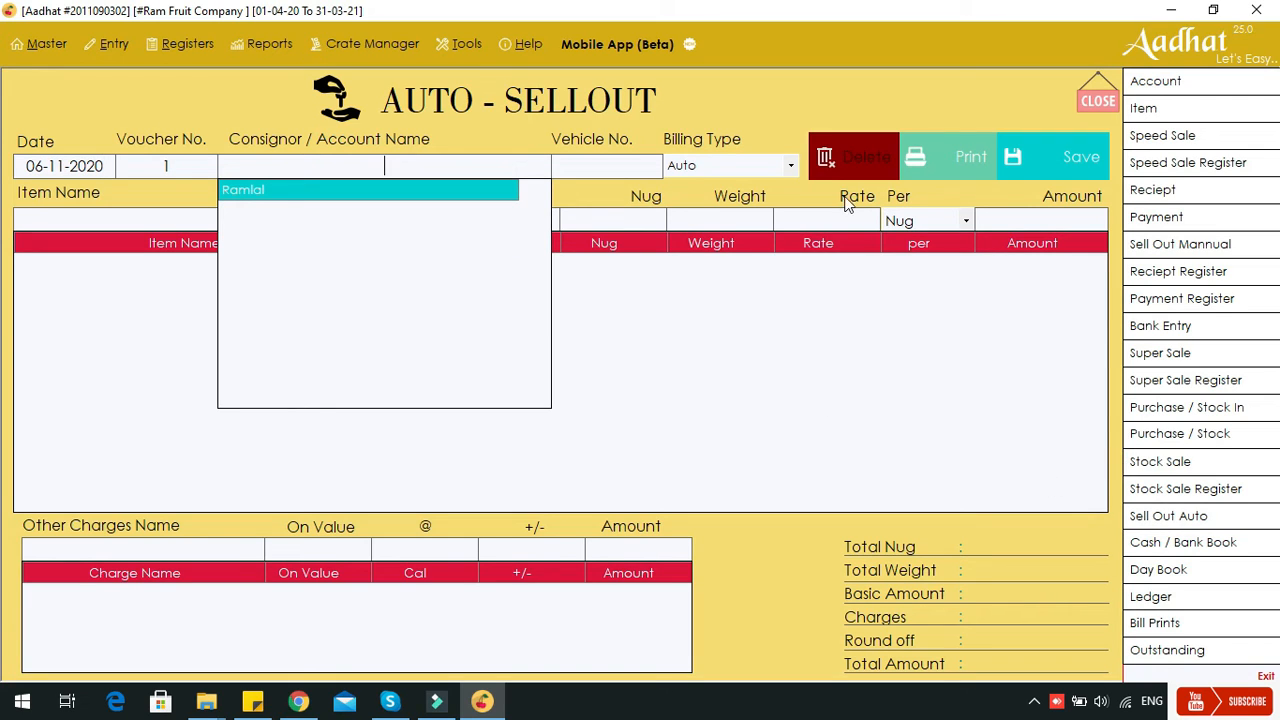
pyautogui.click(372, 164)
pyautogui.press('Return')
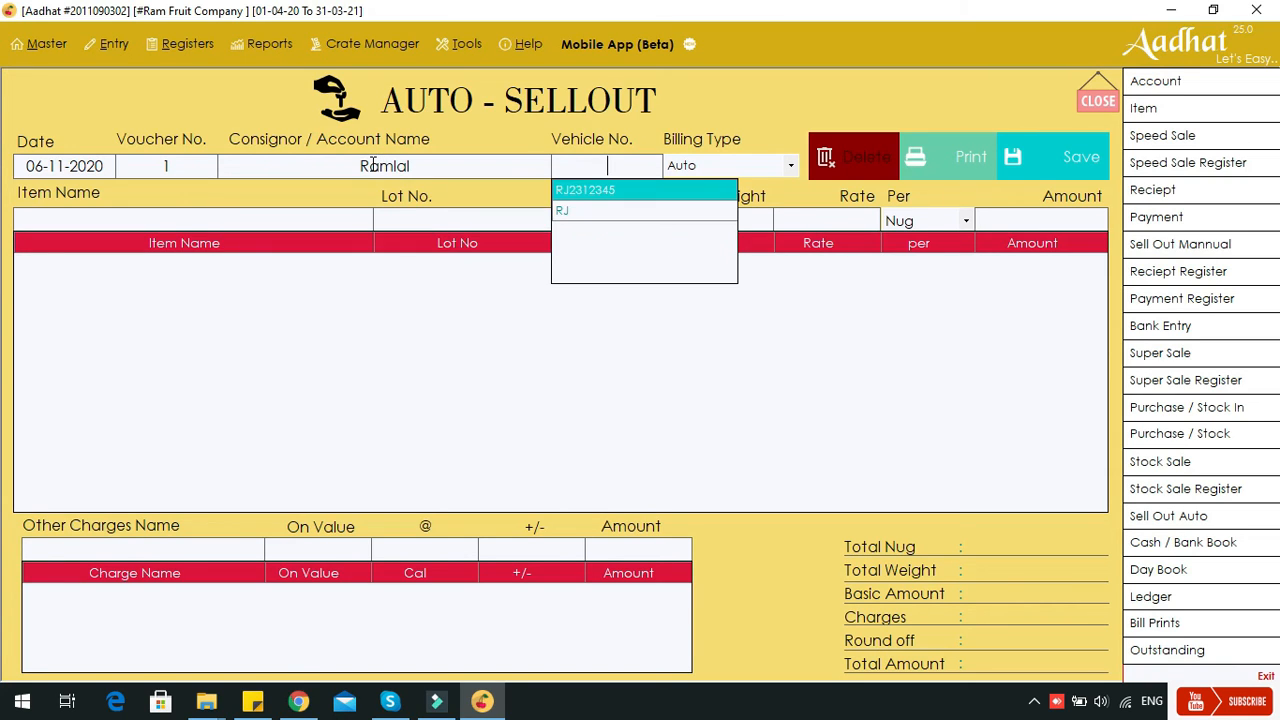
pyautogui.press('Return')
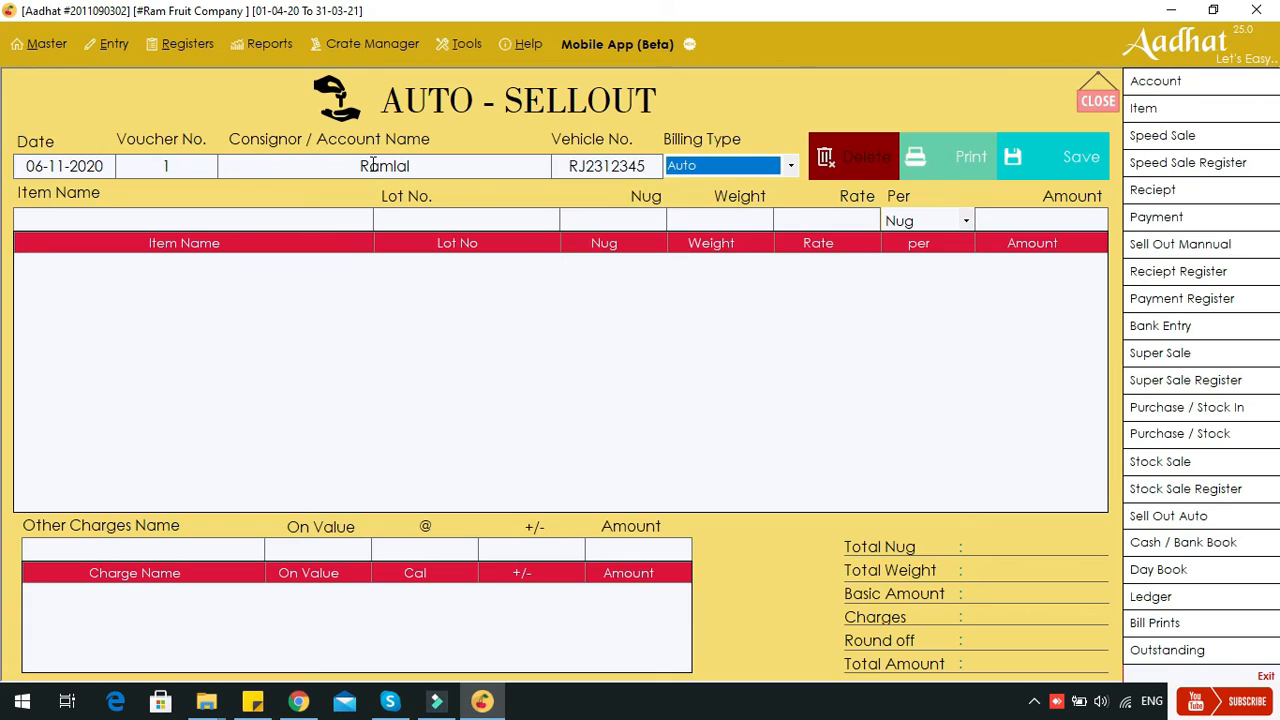
# Step: Load the sold Anar stock into the sellout with Auto billing and print the bill
pyautogui.click(790, 168)
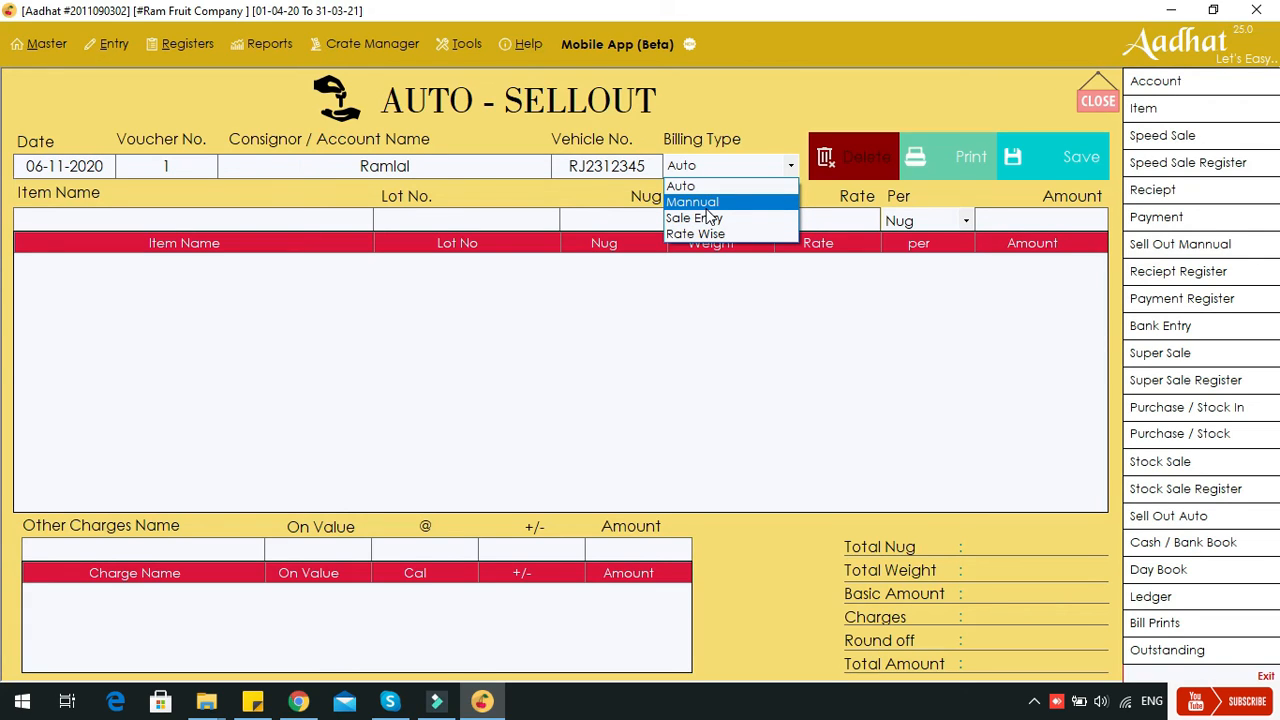
pyautogui.press('Return')
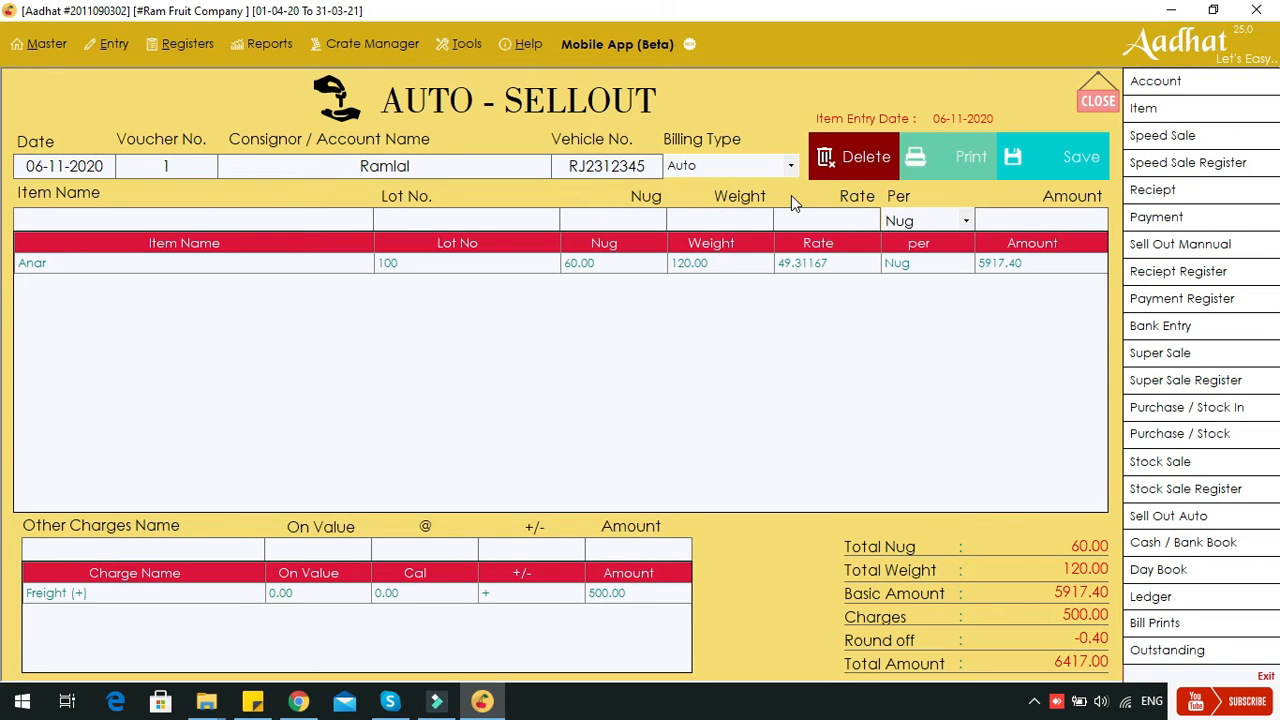
pyautogui.click(935, 171)
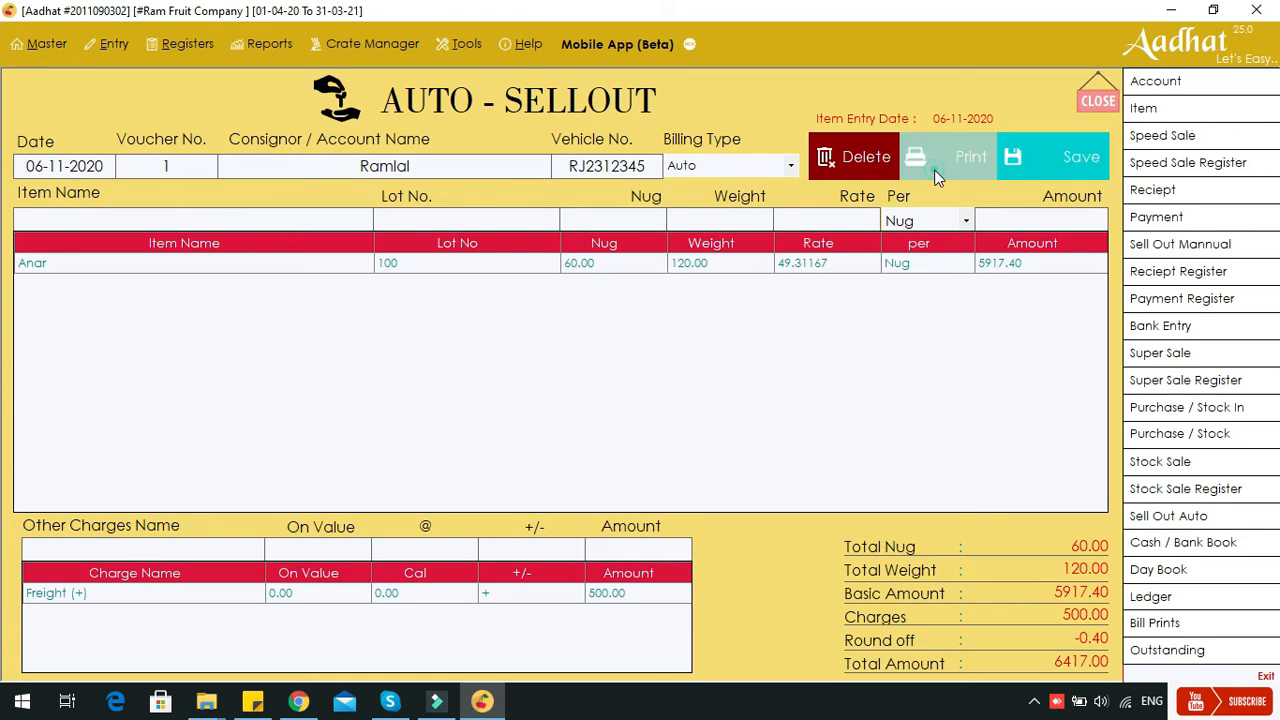